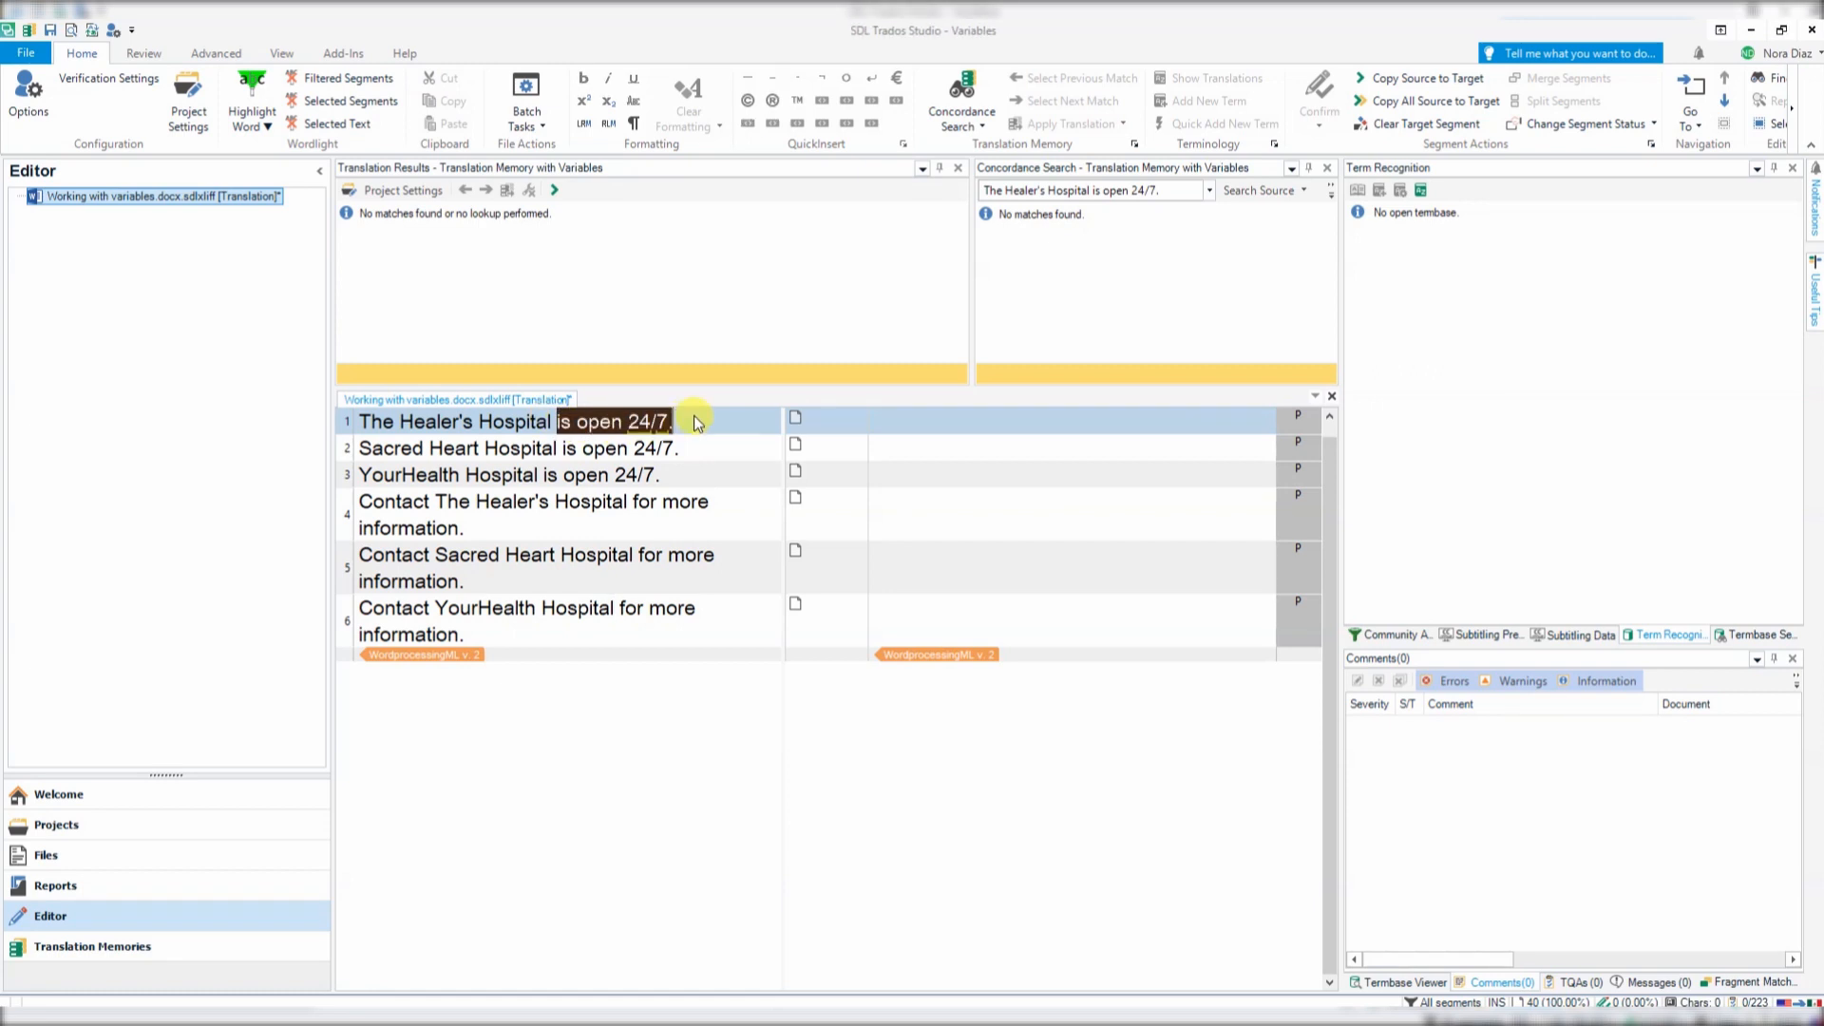
# Compare the repeated phrase "is open 24/7." and the differing hospital names in source segments 1 to 3.
pyautogui.moveTo(562, 447); pyautogui.dragTo(704, 450)
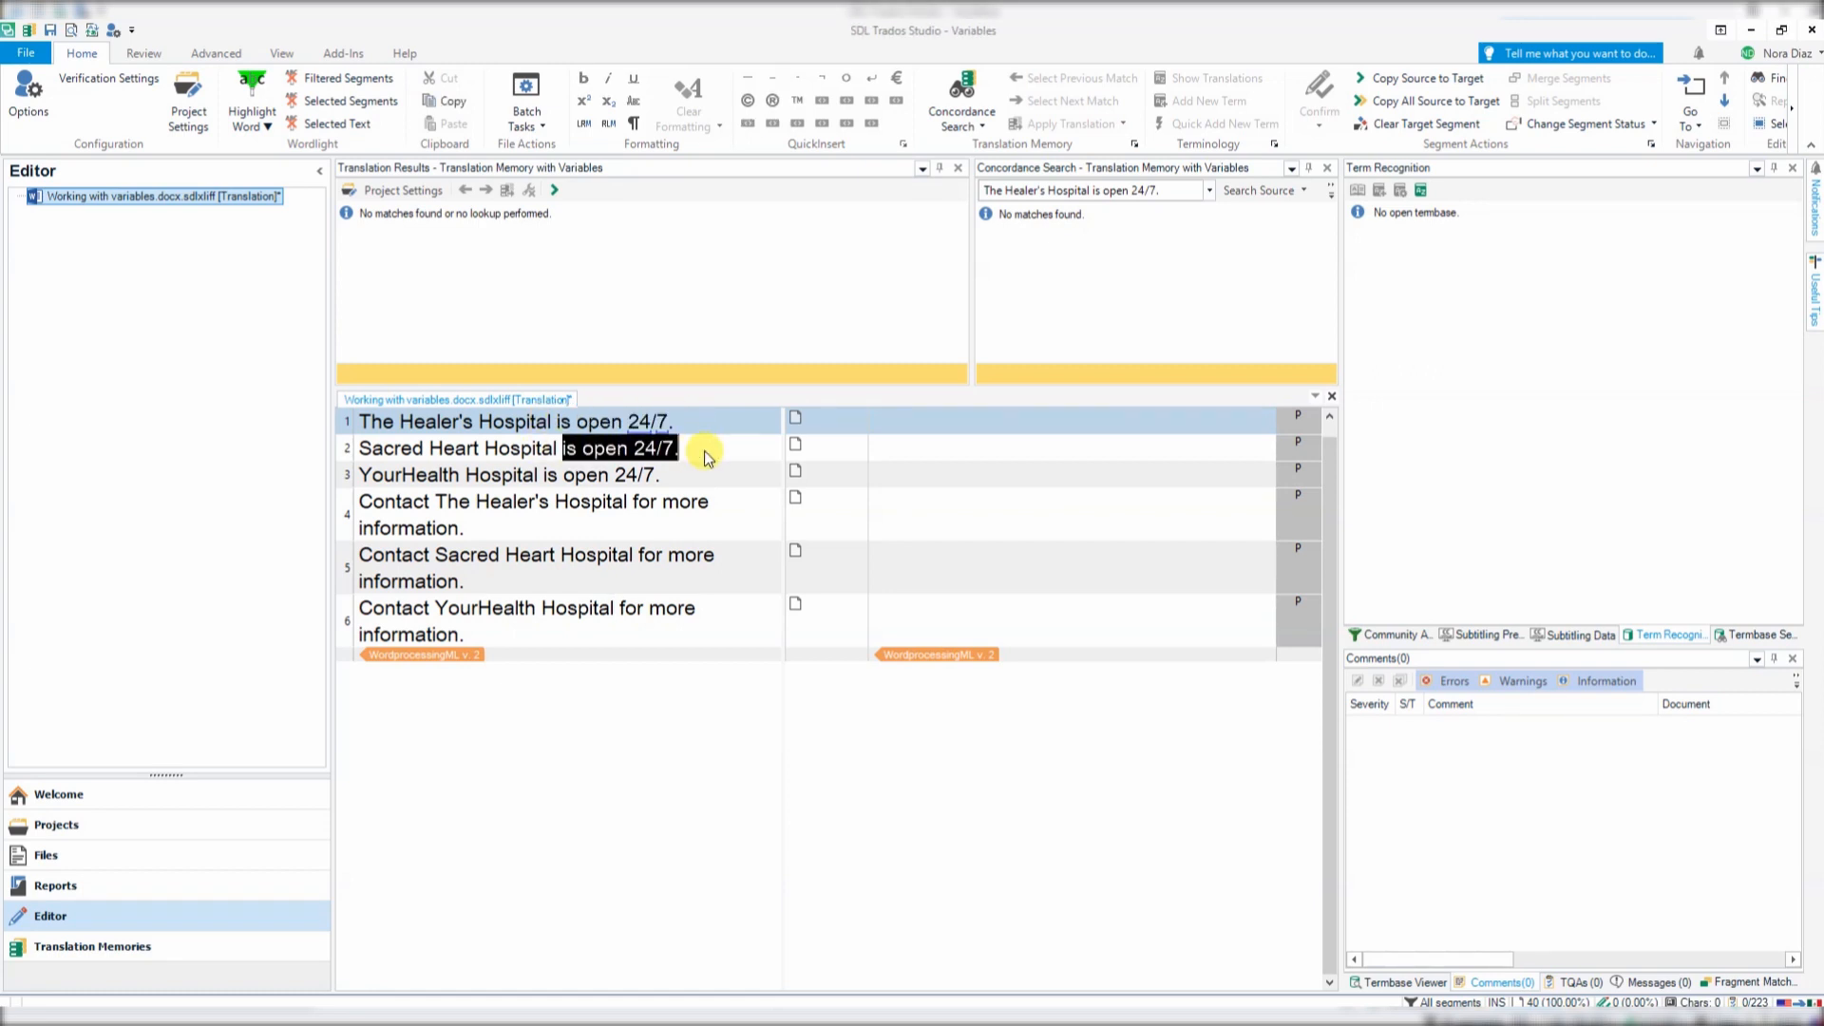
pyautogui.moveTo(544, 474); pyautogui.dragTo(658, 474)
pyautogui.click(540, 474)
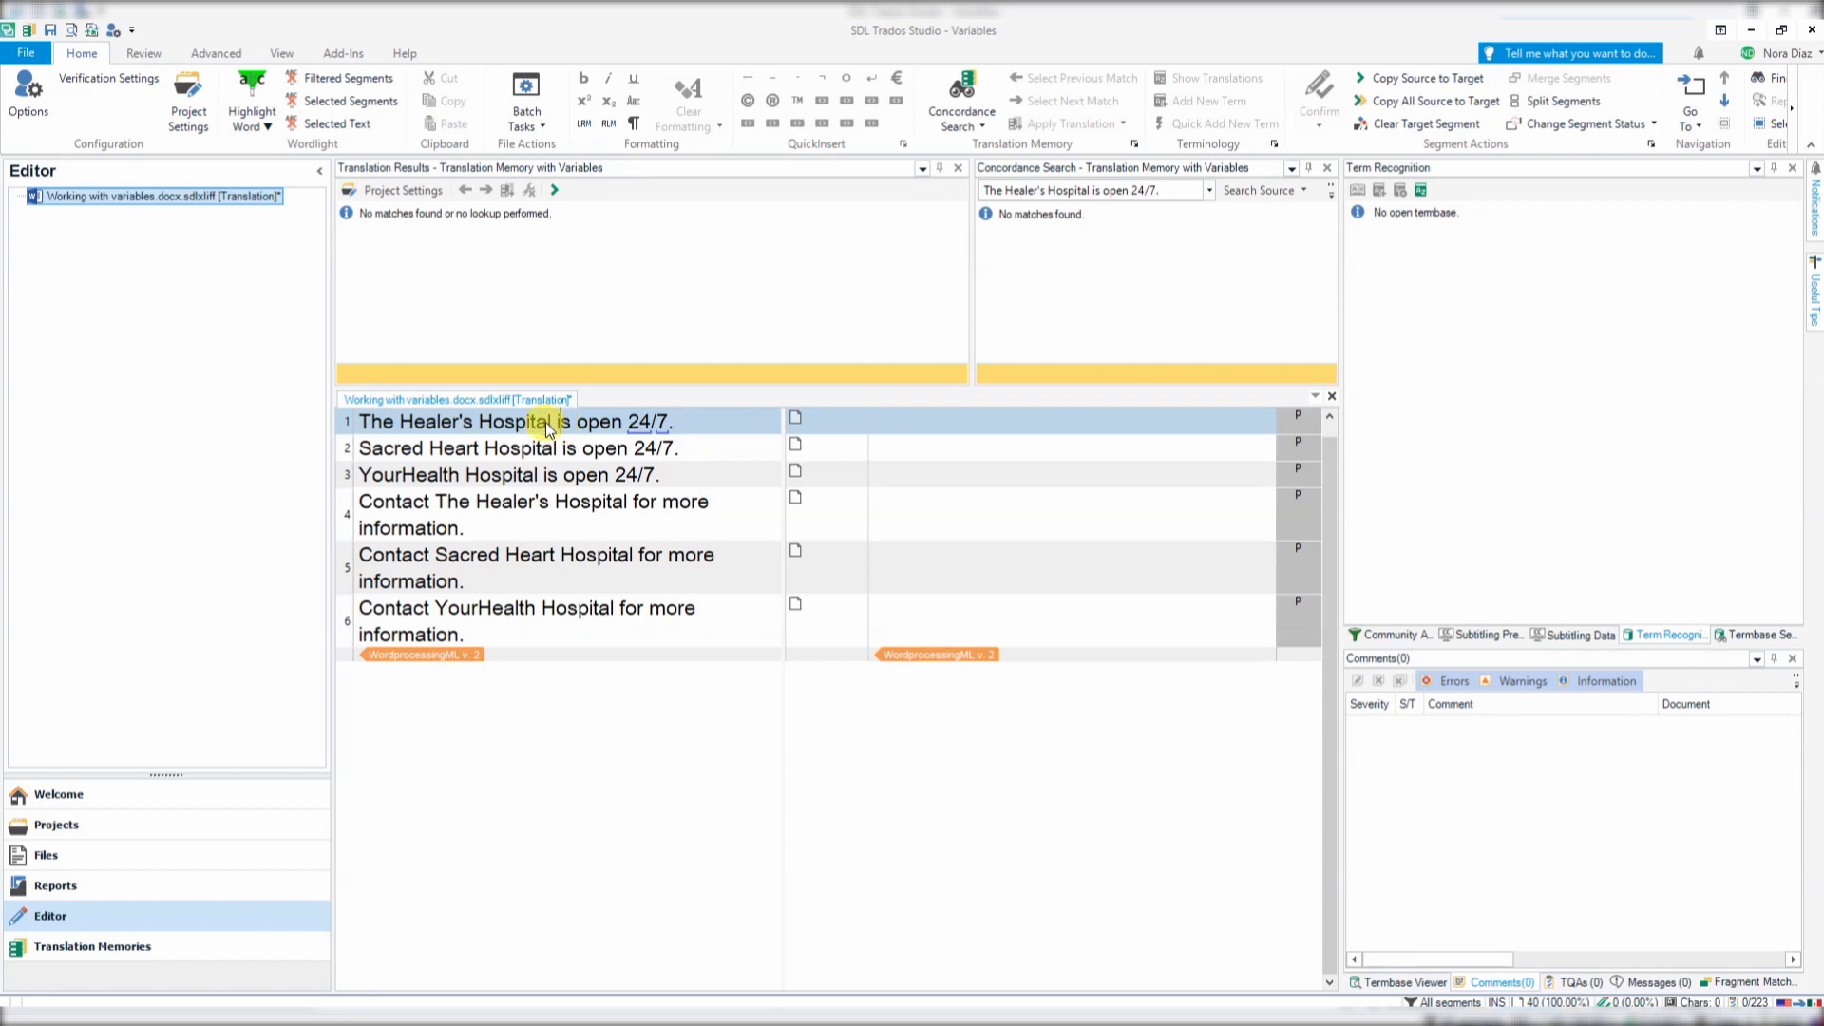
pyautogui.moveTo(551, 423); pyautogui.dragTo(369, 433)
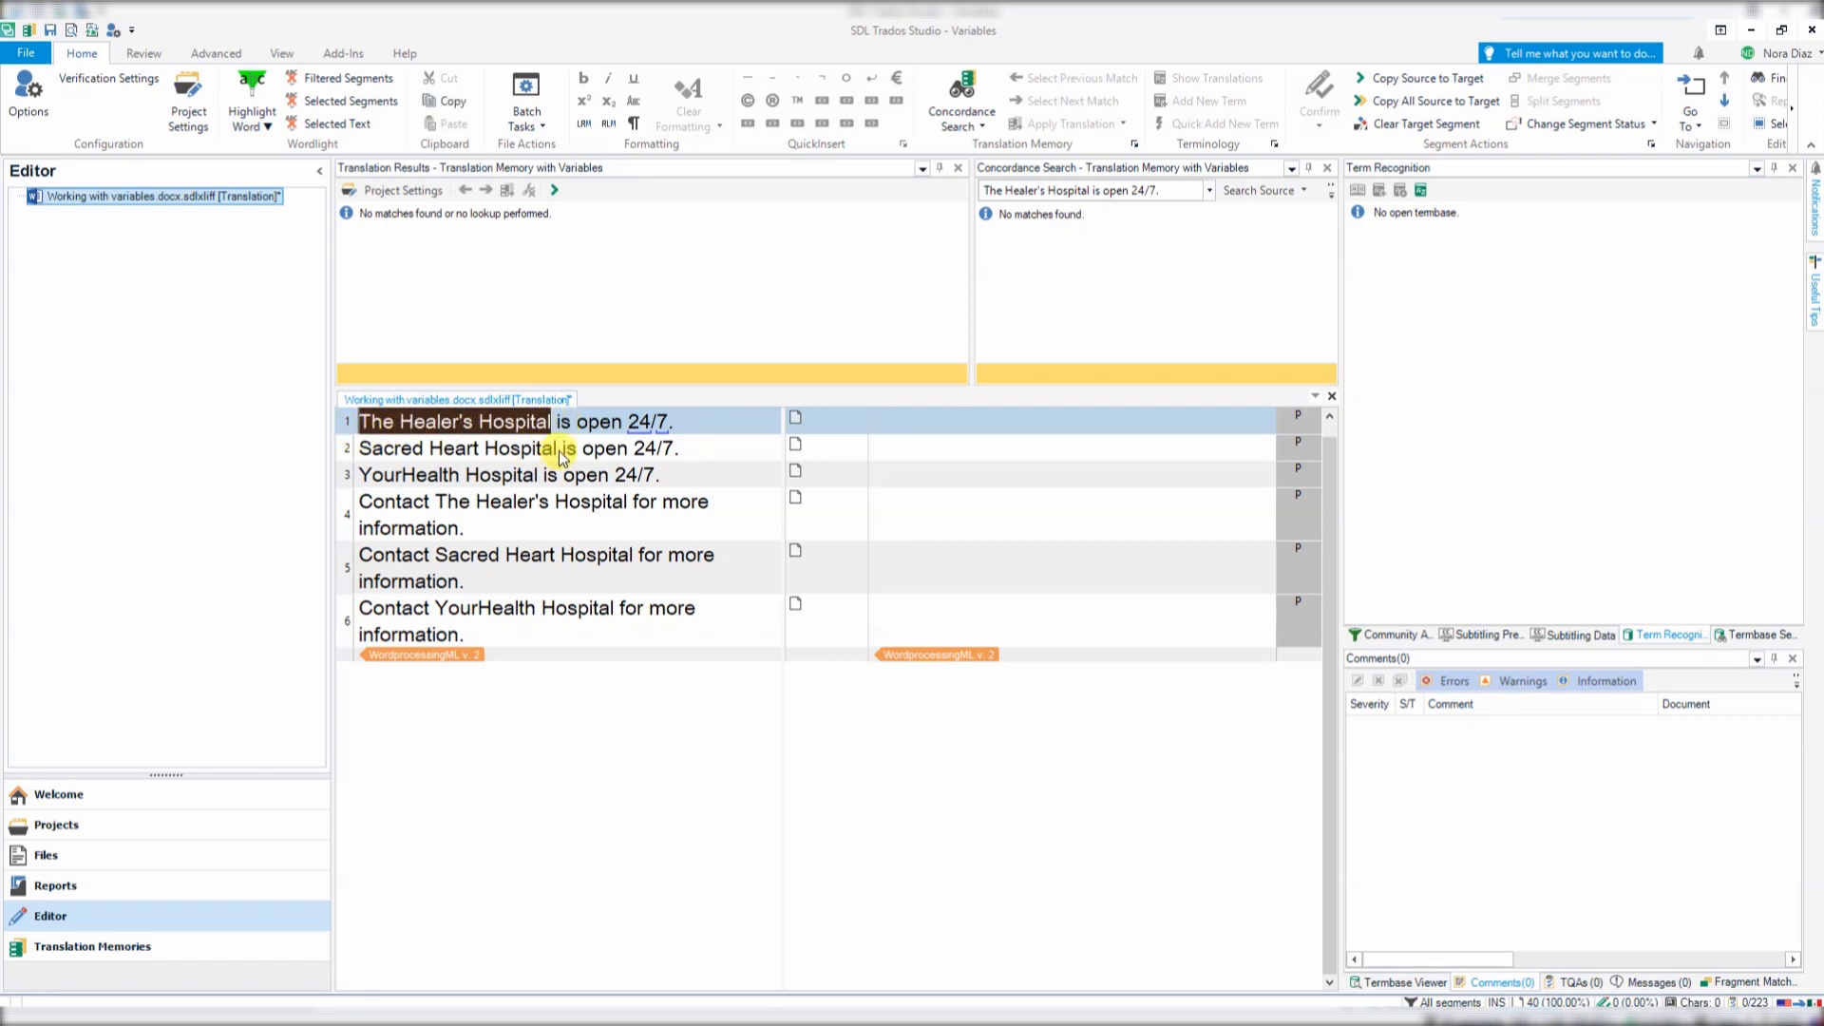
pyautogui.moveTo(557, 450); pyautogui.dragTo(356, 458)
pyautogui.moveTo(543, 476); pyautogui.dragTo(328, 473)
# Translate segment 1 as "The Healer's Hospital está abierto 24/7.", starting from the copied source text, and confirm it.
pyautogui.click(872, 415)
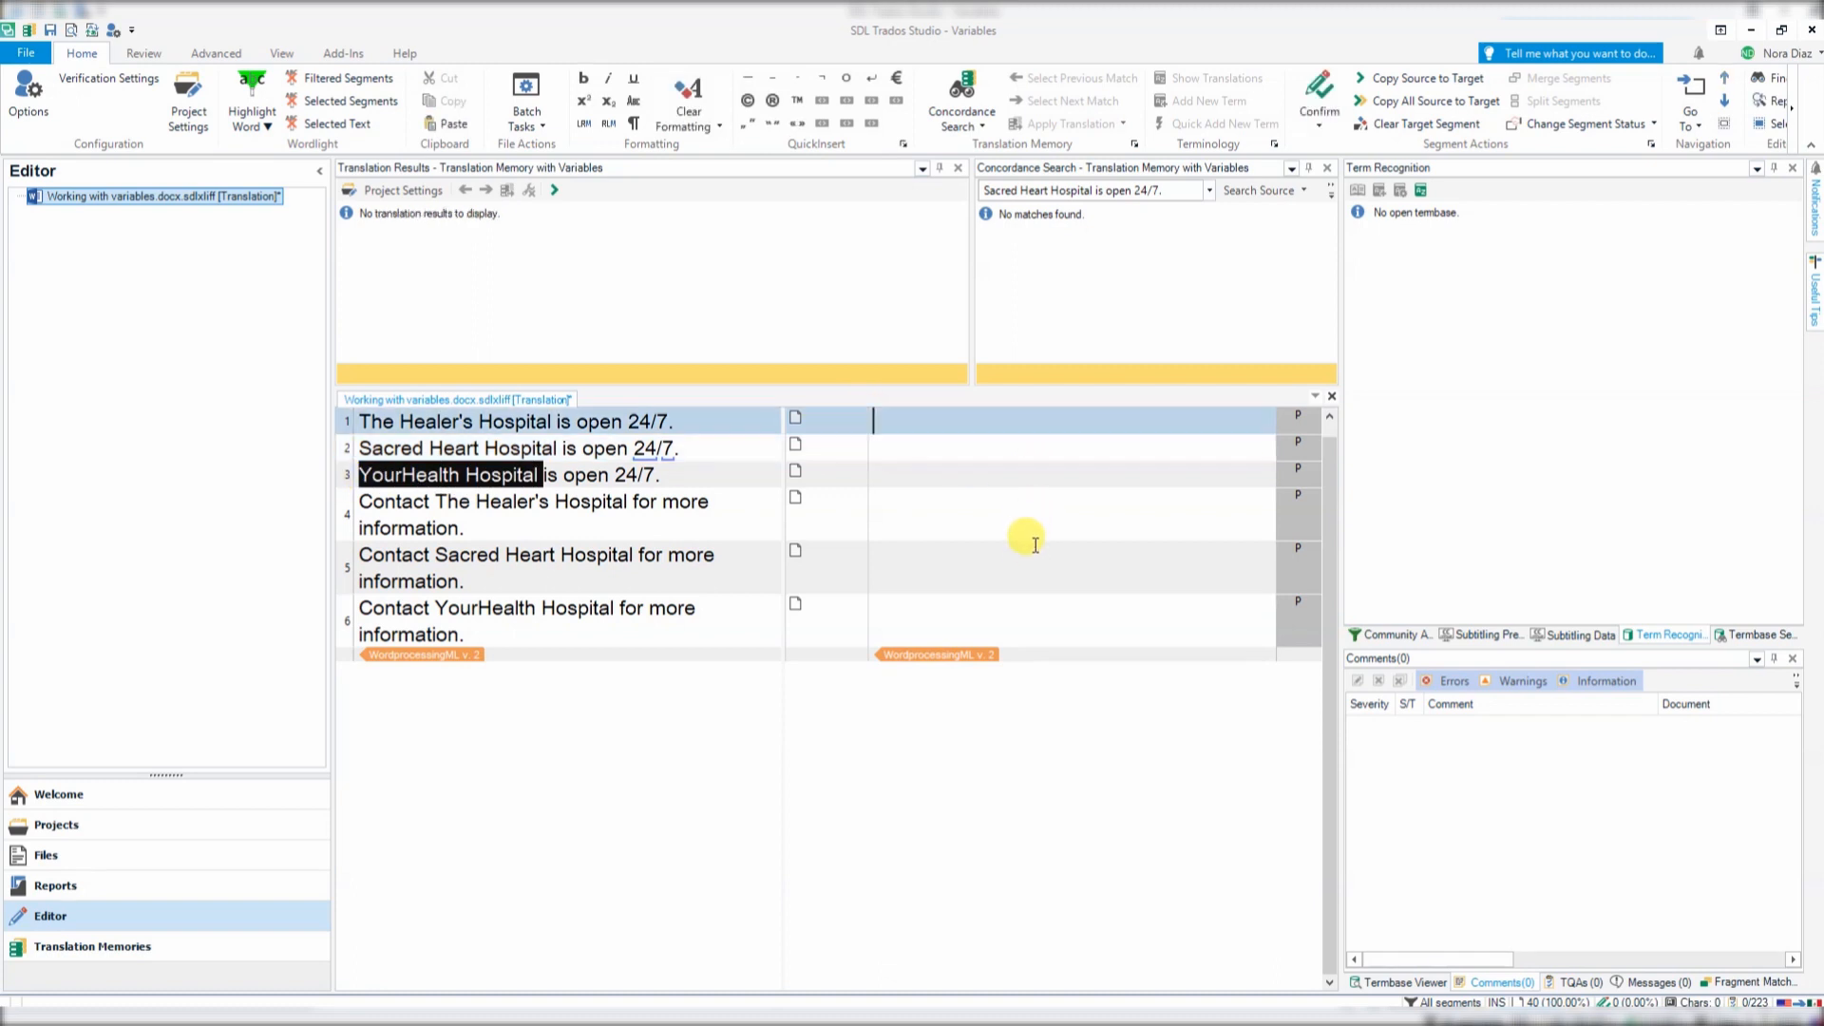
pyautogui.press('ctrl+Insert')
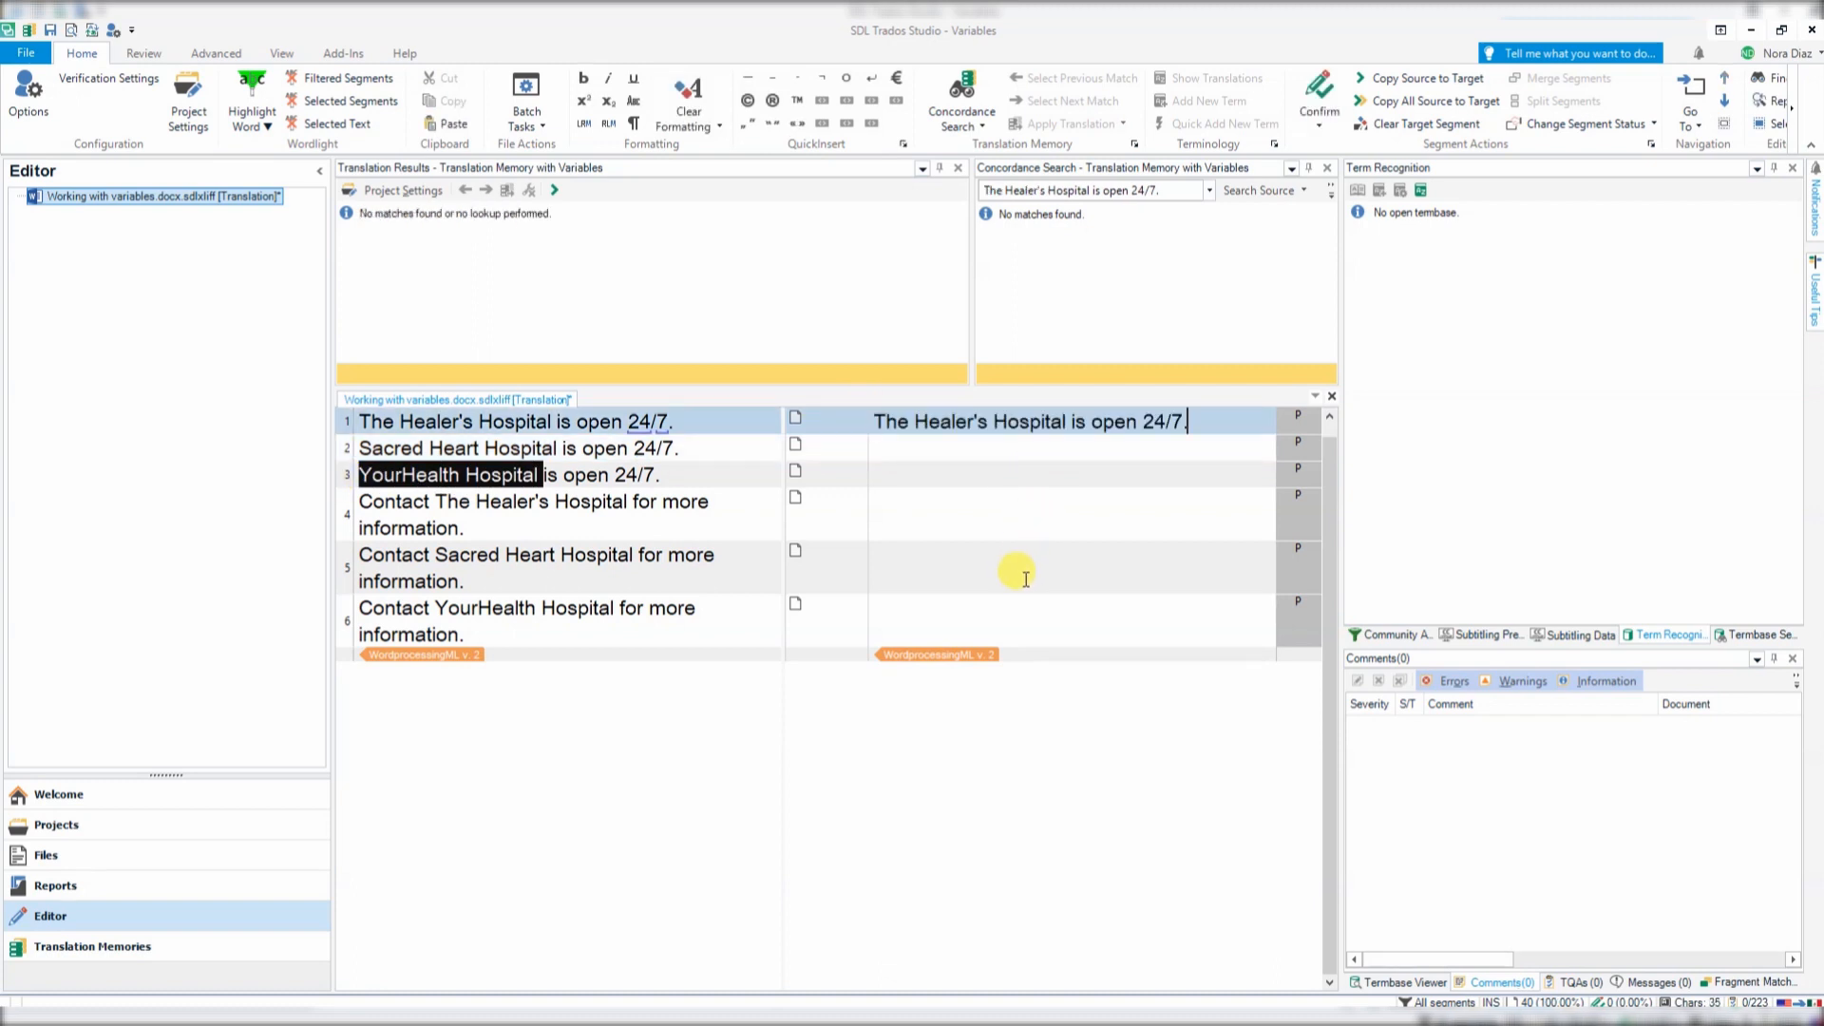
pyautogui.hotkey('ctrl', 'shift', 'Left')
pyautogui.hotkey('ctrl', 'shift', 'Left')
pyautogui.hotkey('ctrl', 'shift', 'Left')
pyautogui.hotkey('ctrl', 'shift', 'Left')
pyautogui.write('está abierto 24/7.')
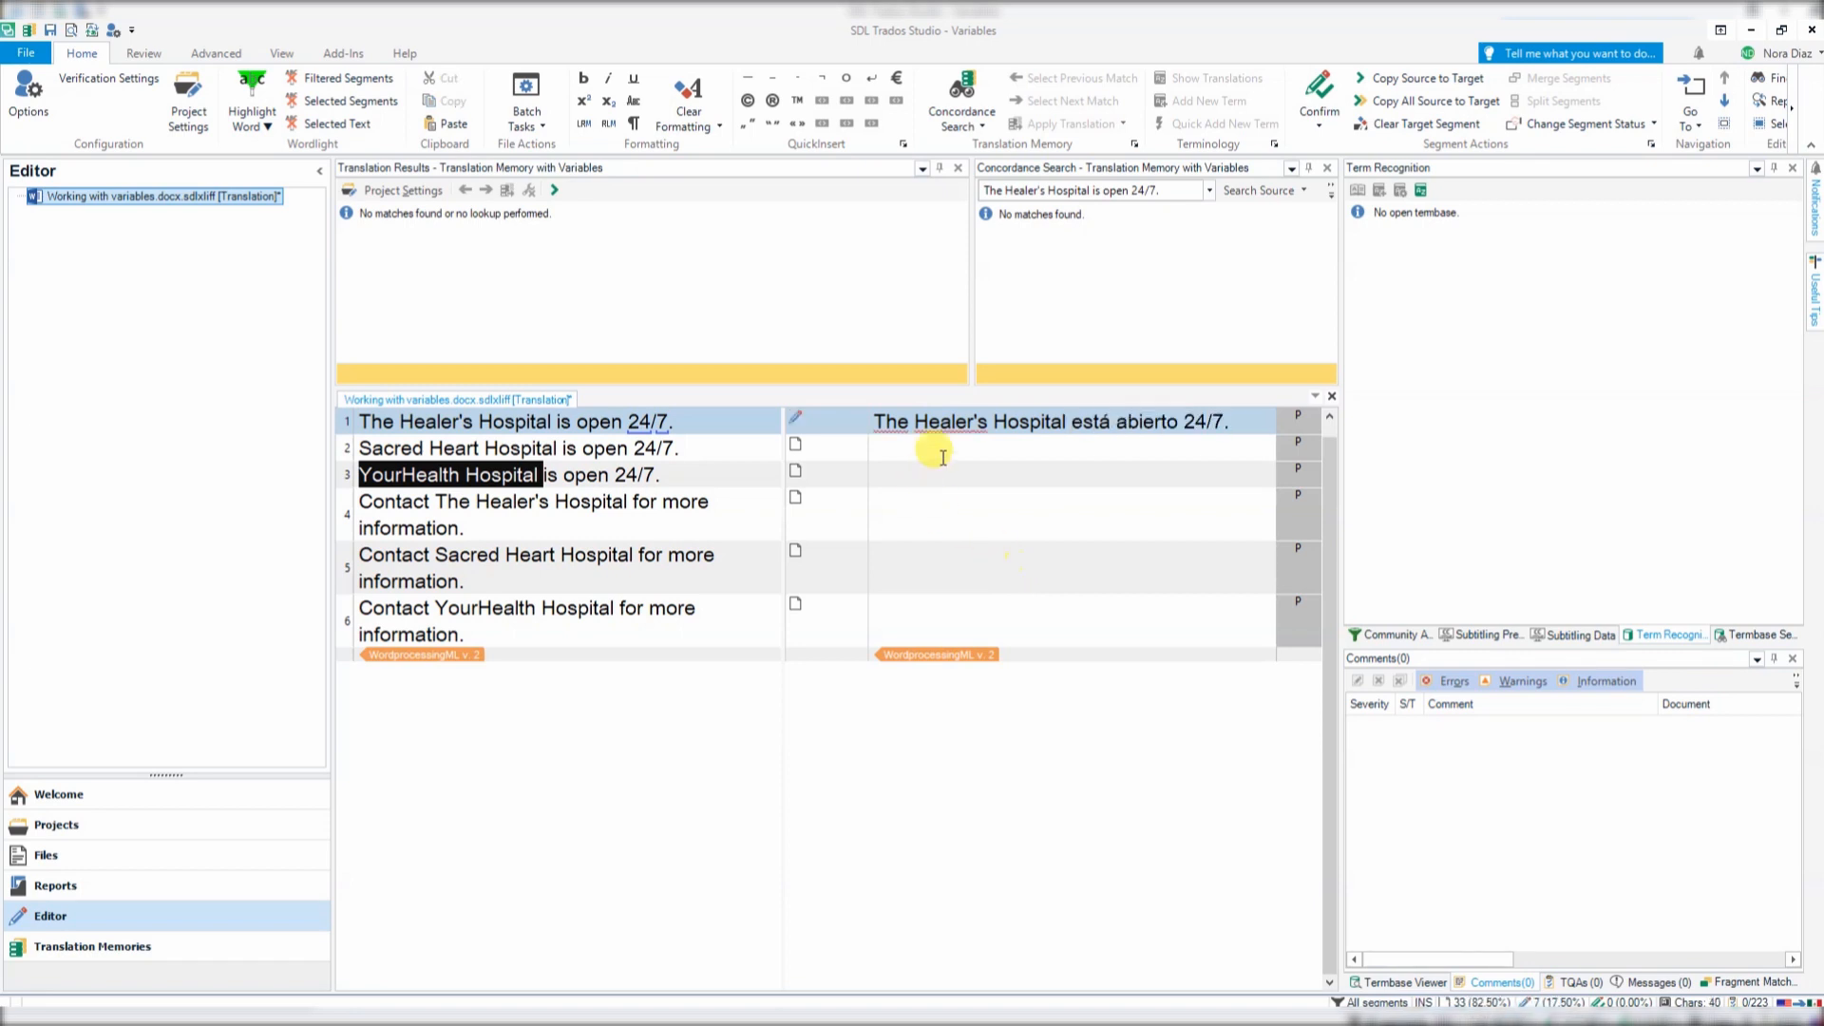
pyautogui.hotkey('ctrl', 'Return')
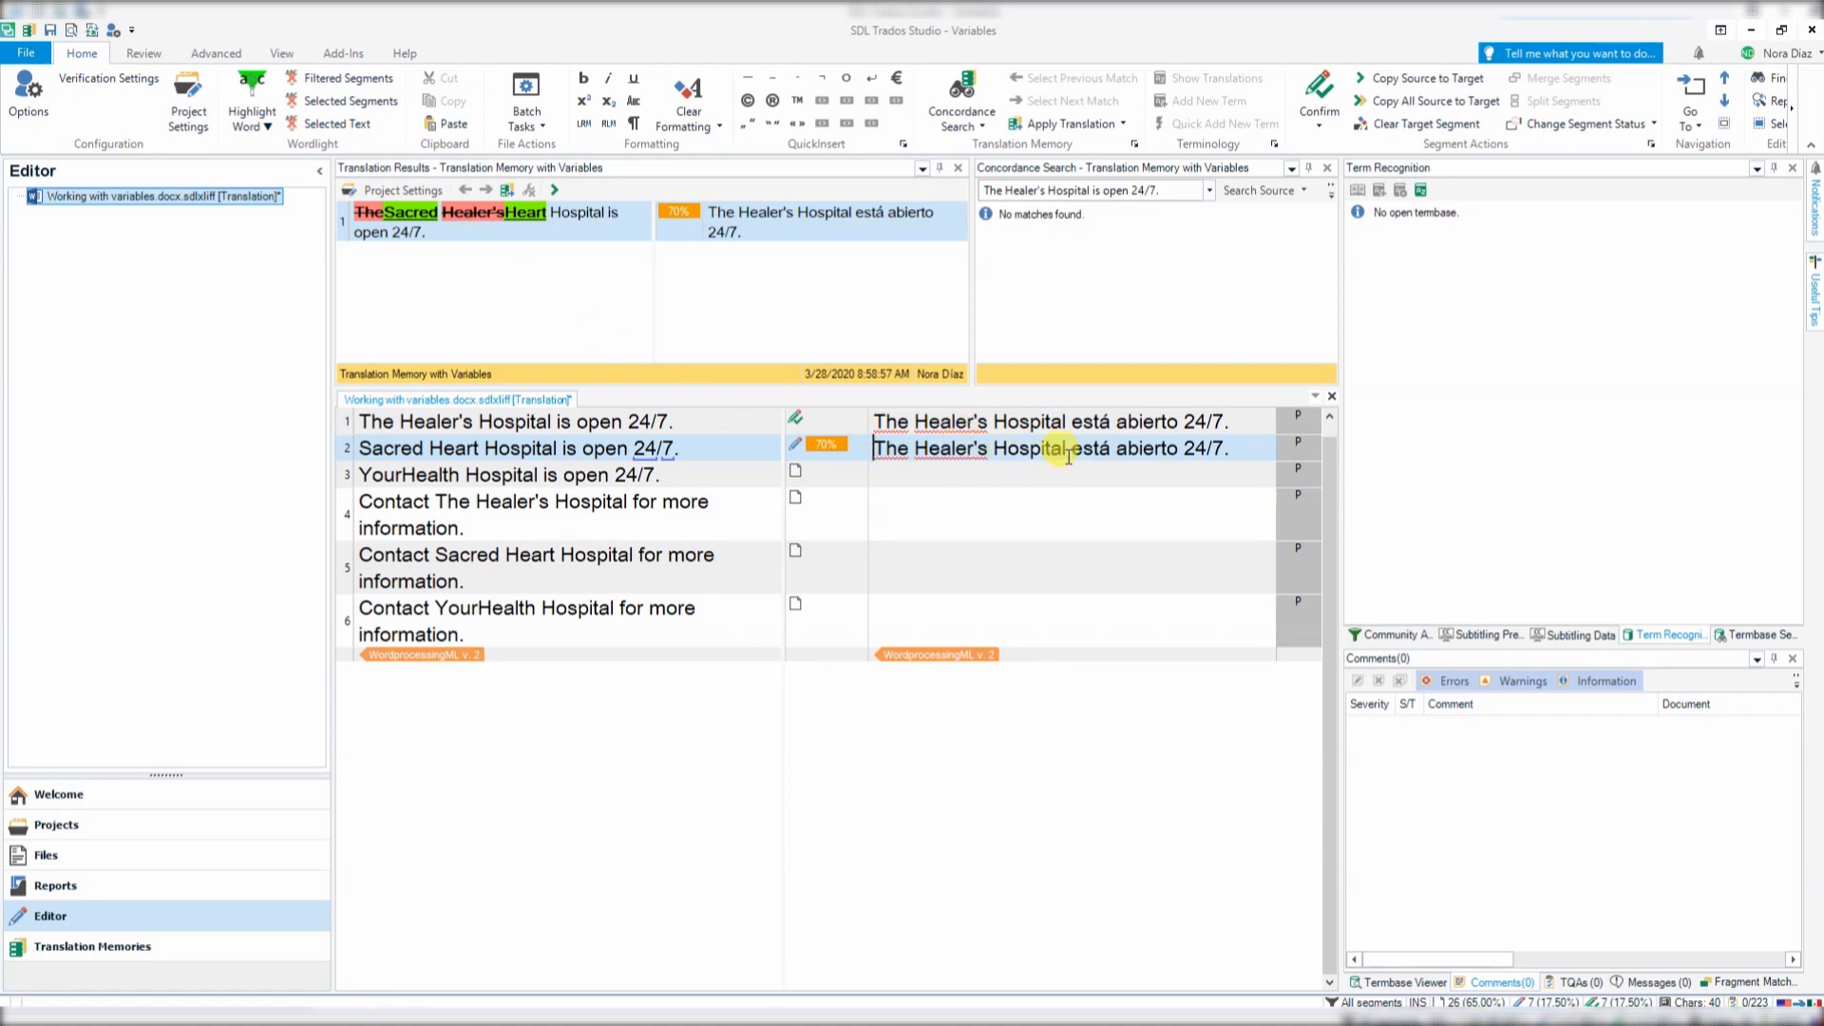
# Replace "The Healer's" with "Sacred Heart" in the fuzzy match inserted in segment 2, and confirm the segment.
pyautogui.keyDown('shift'); pyautogui.click(984, 448); pyautogui.keyUp('shift')
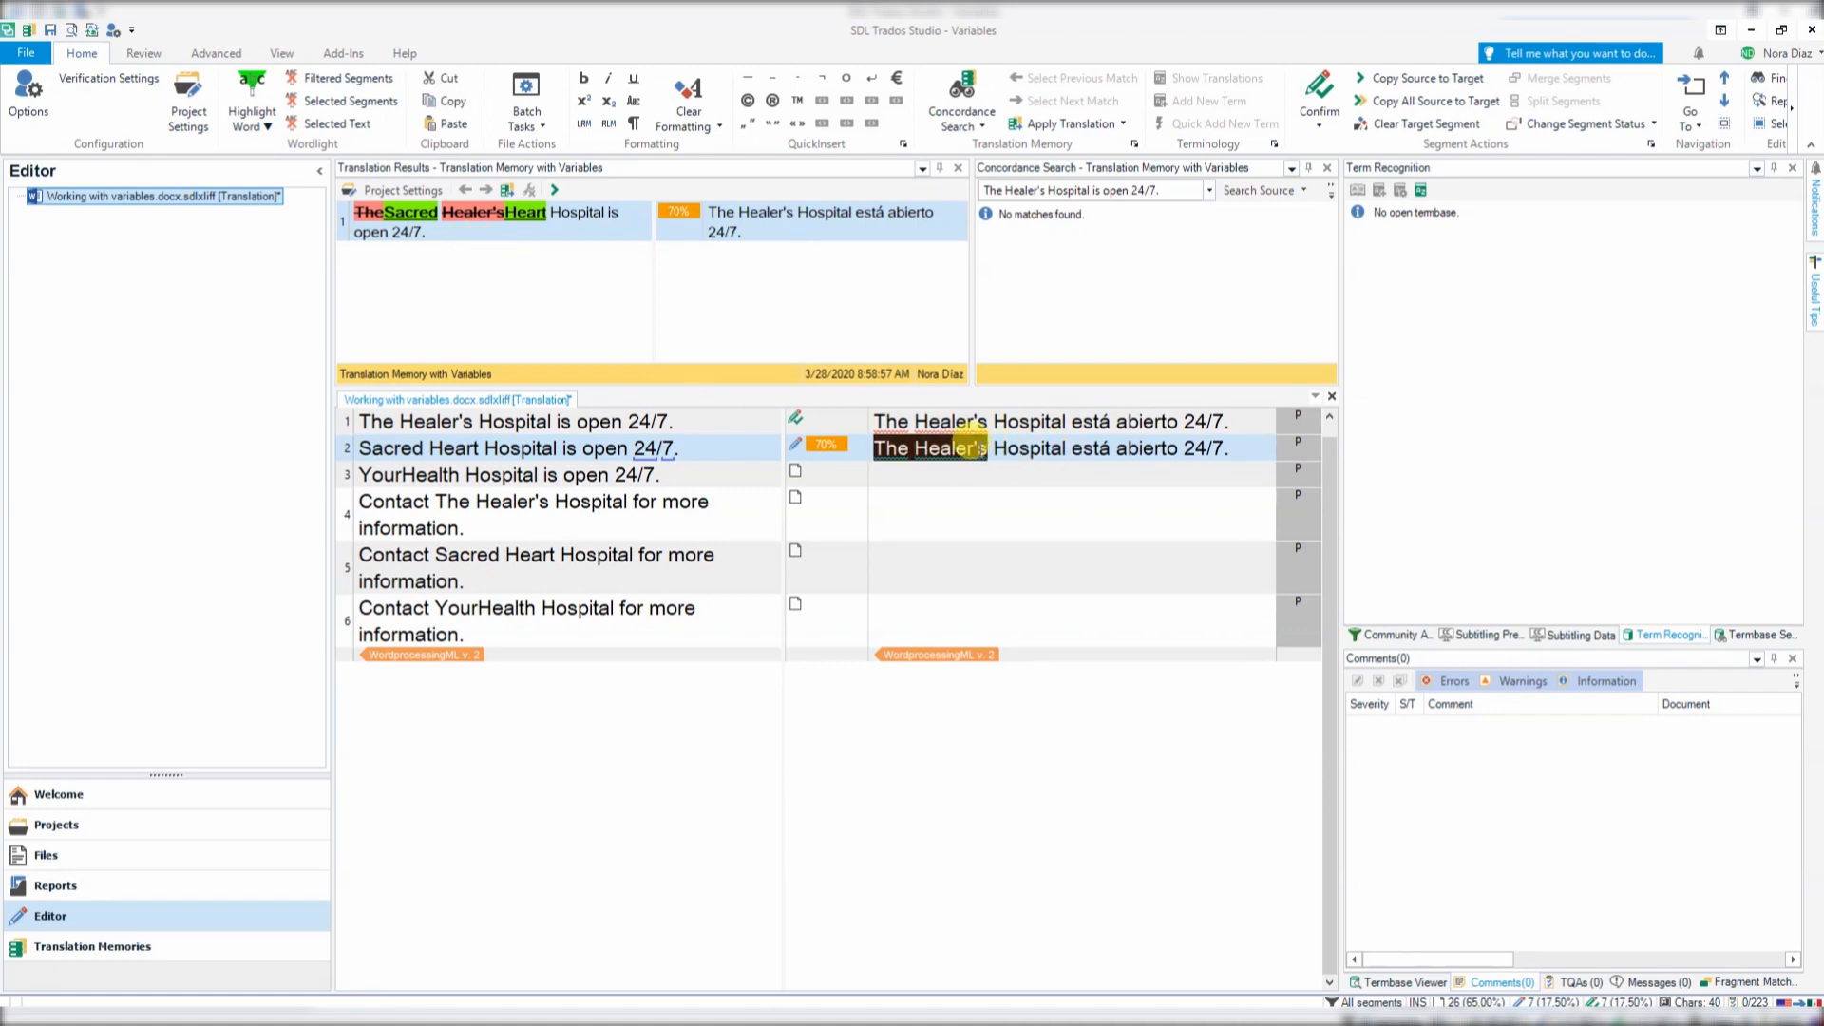
pyautogui.write('Sacred Heart')
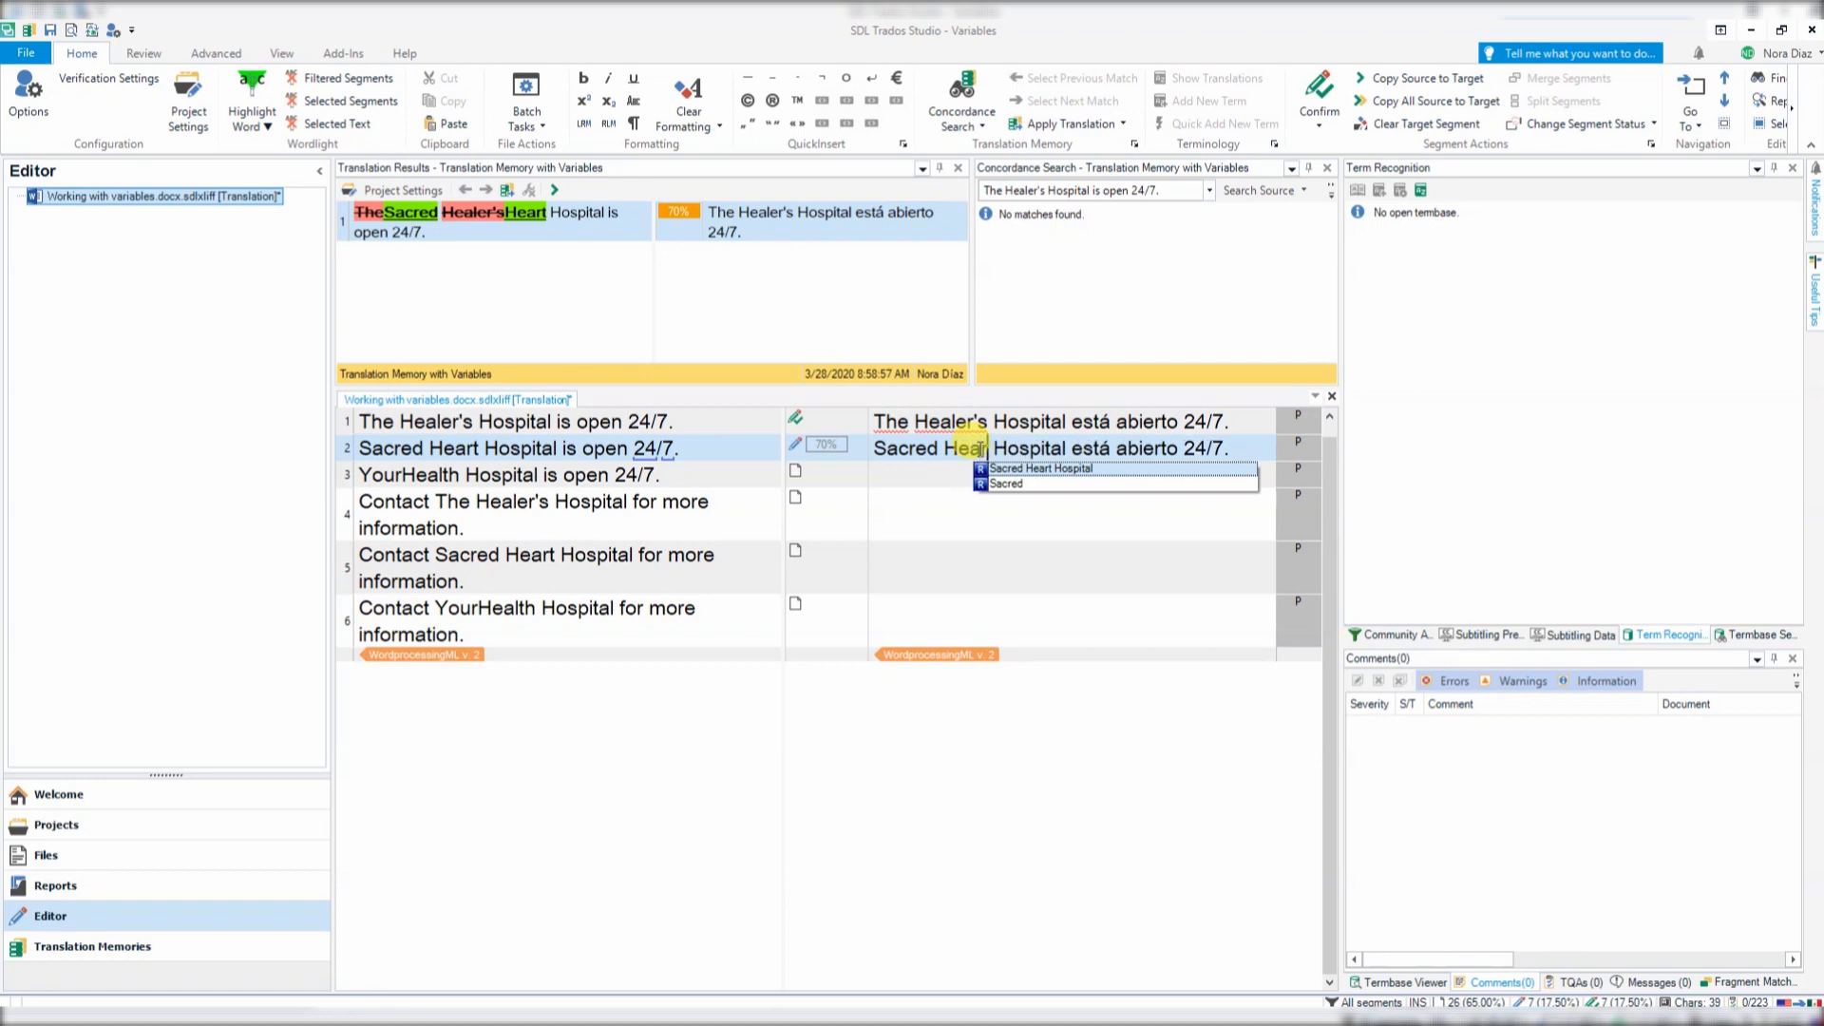
pyautogui.press('Escape')
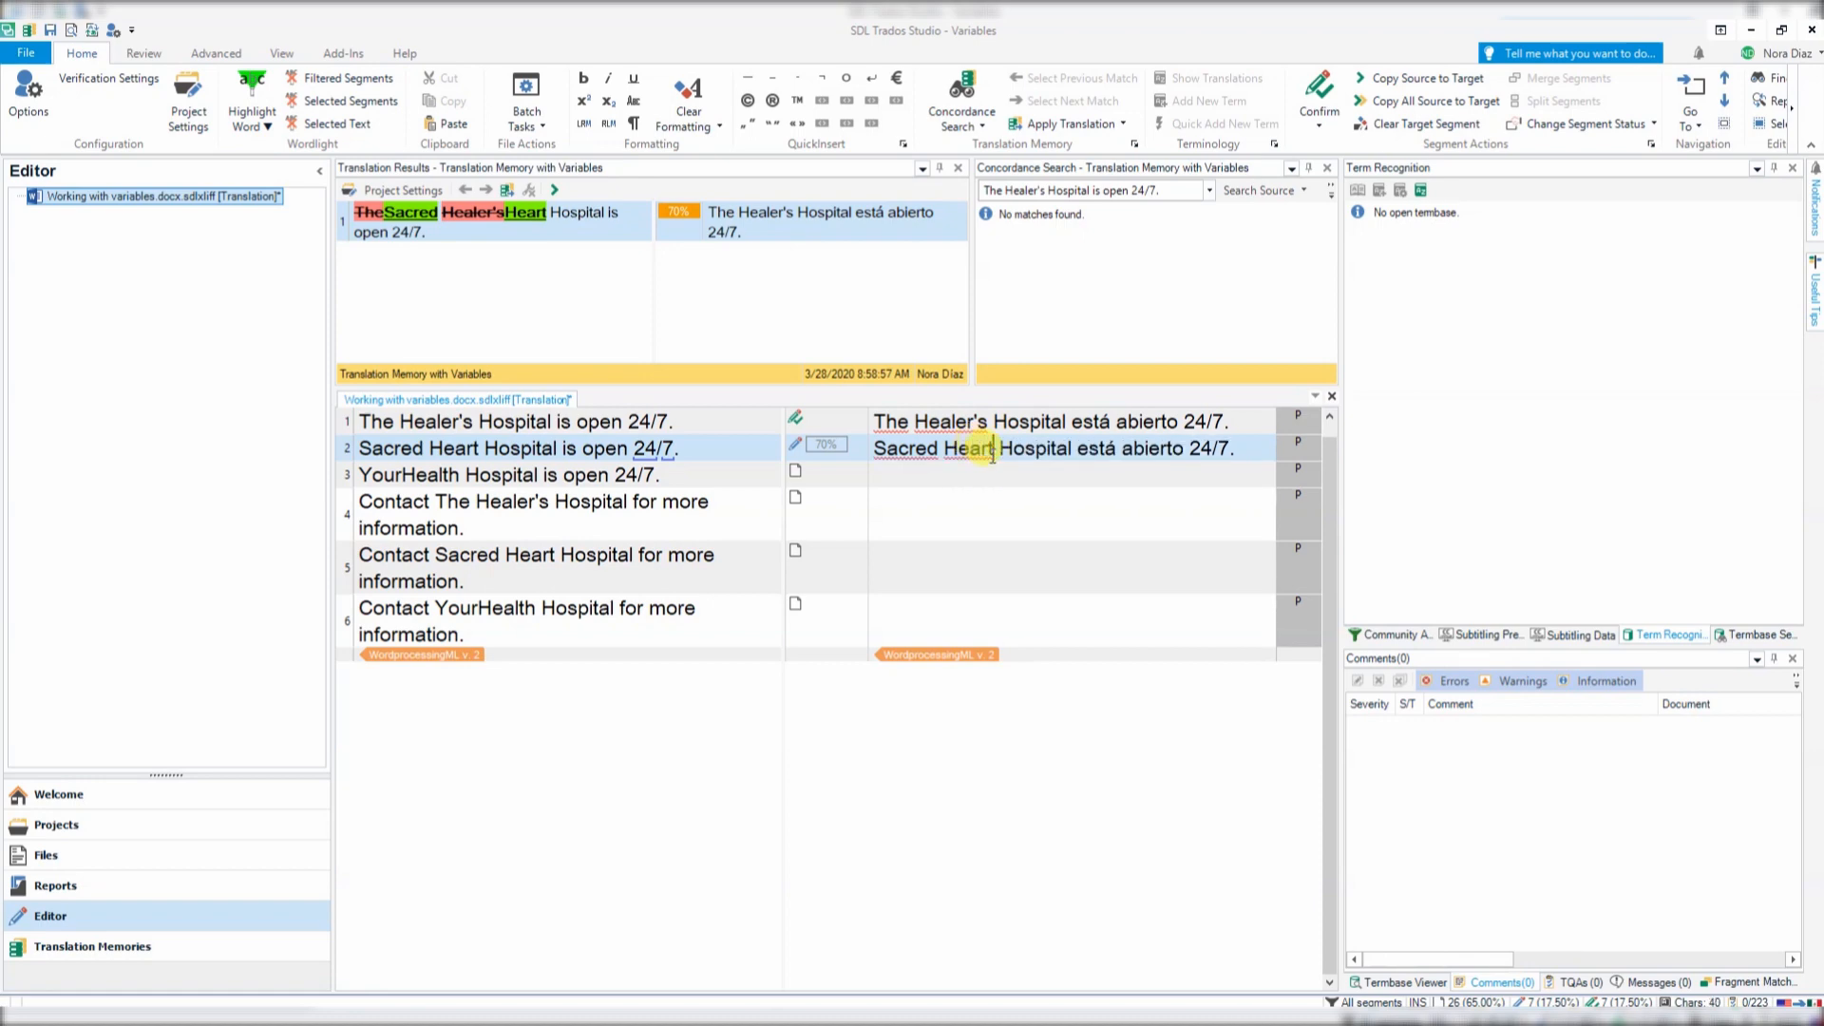
pyautogui.hotkey('ctrl', 'Return')
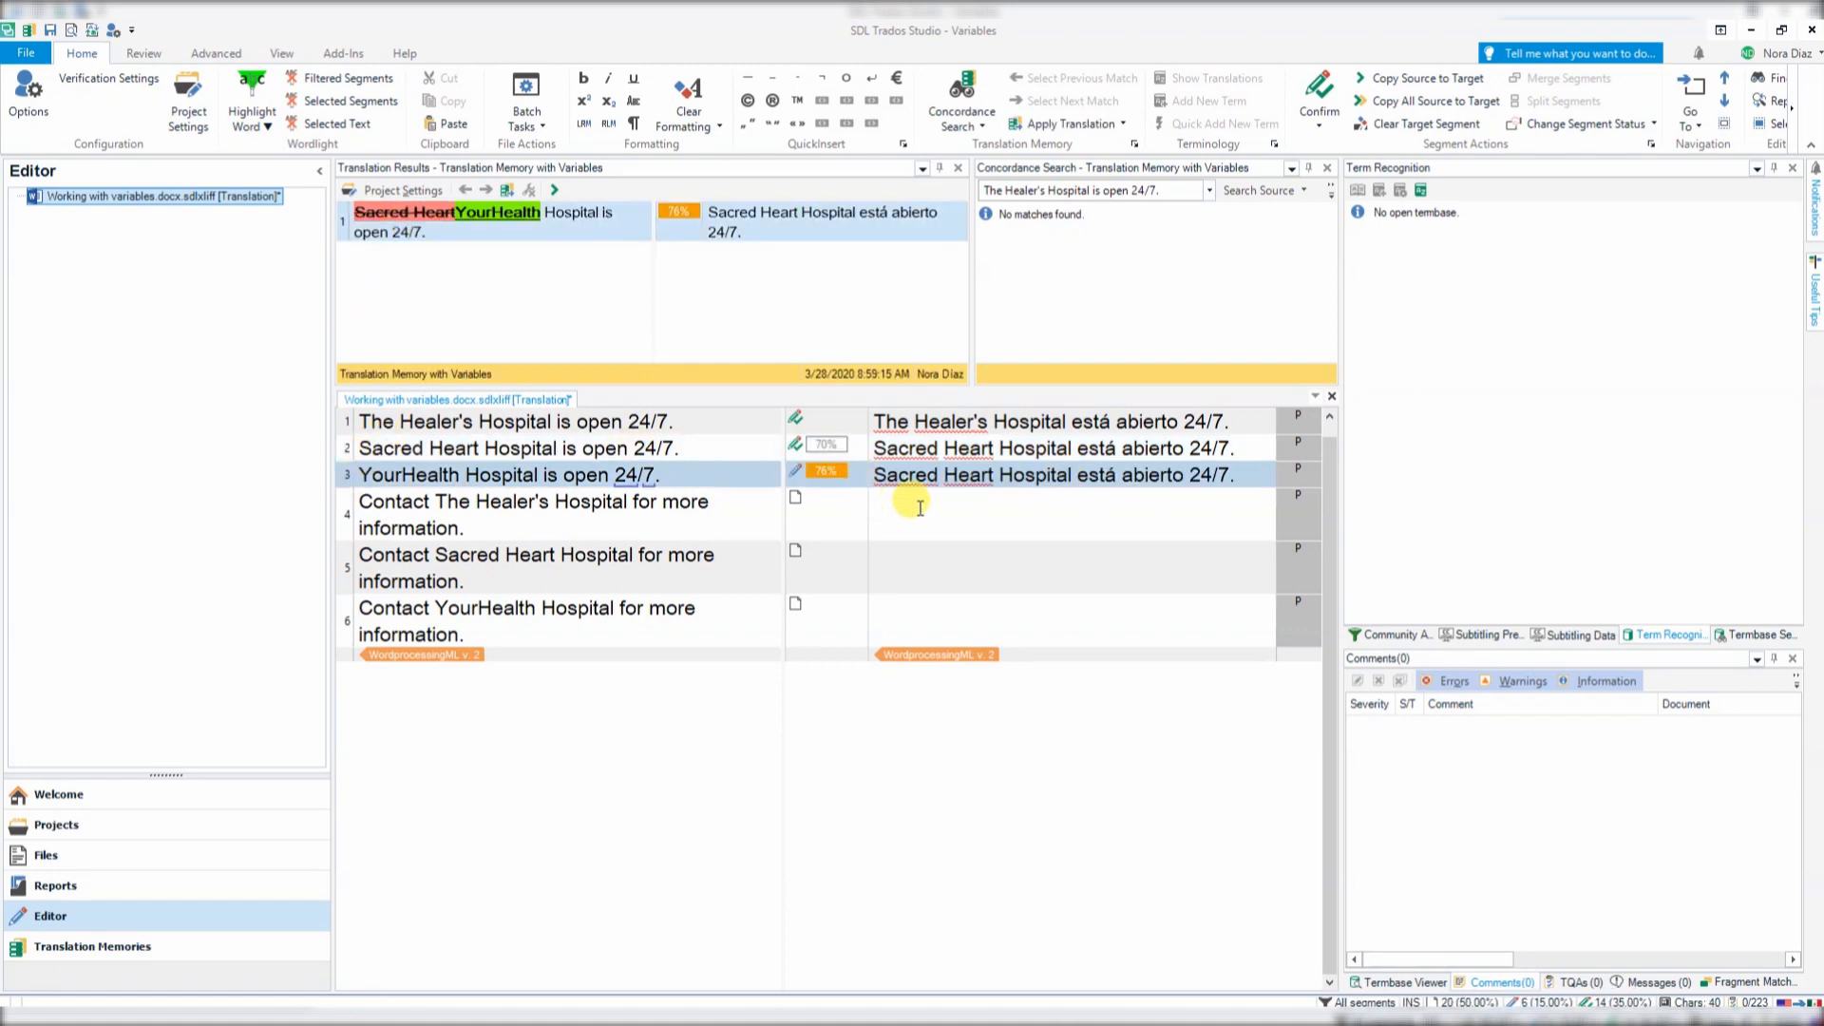
# Undo the match inserted in segment 3 and delete the Sacred Heart Hospital translation unit from the translation memory.
pyautogui.hotkey('ctrl', 'z')
pyautogui.hotkey('ctrl', 'z')
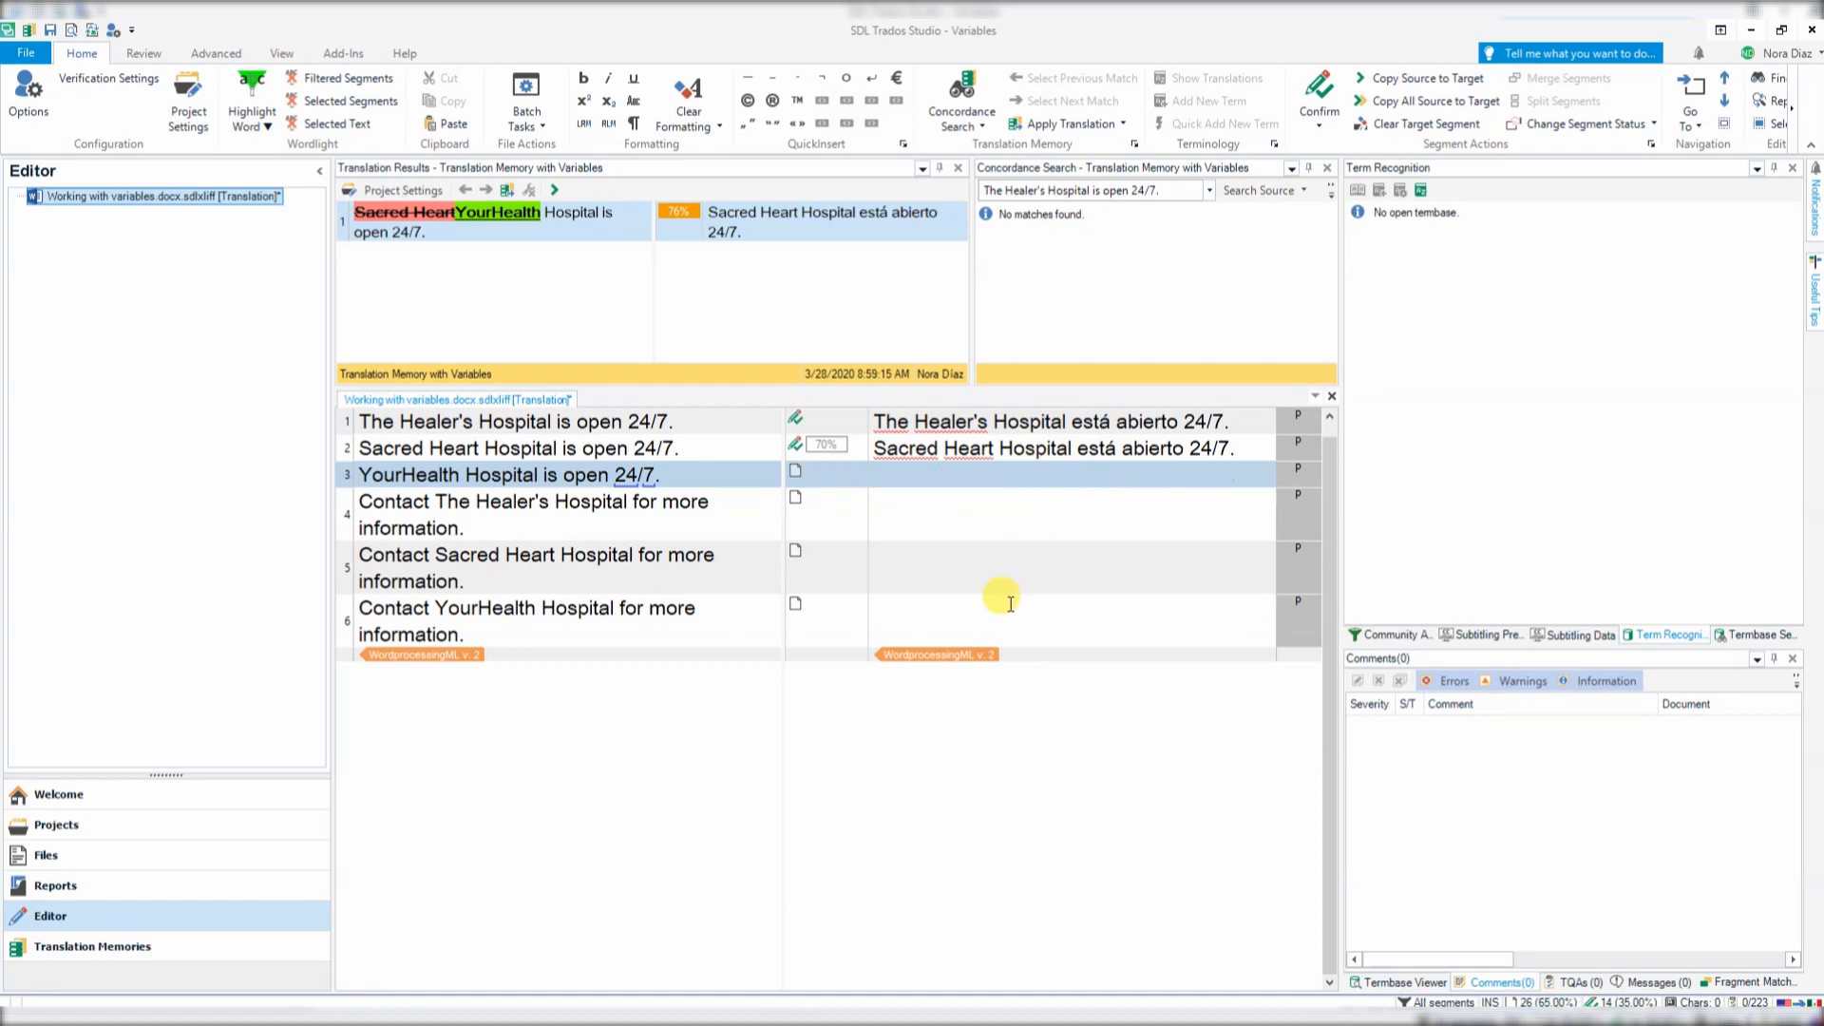
pyautogui.rightClick(807, 226)
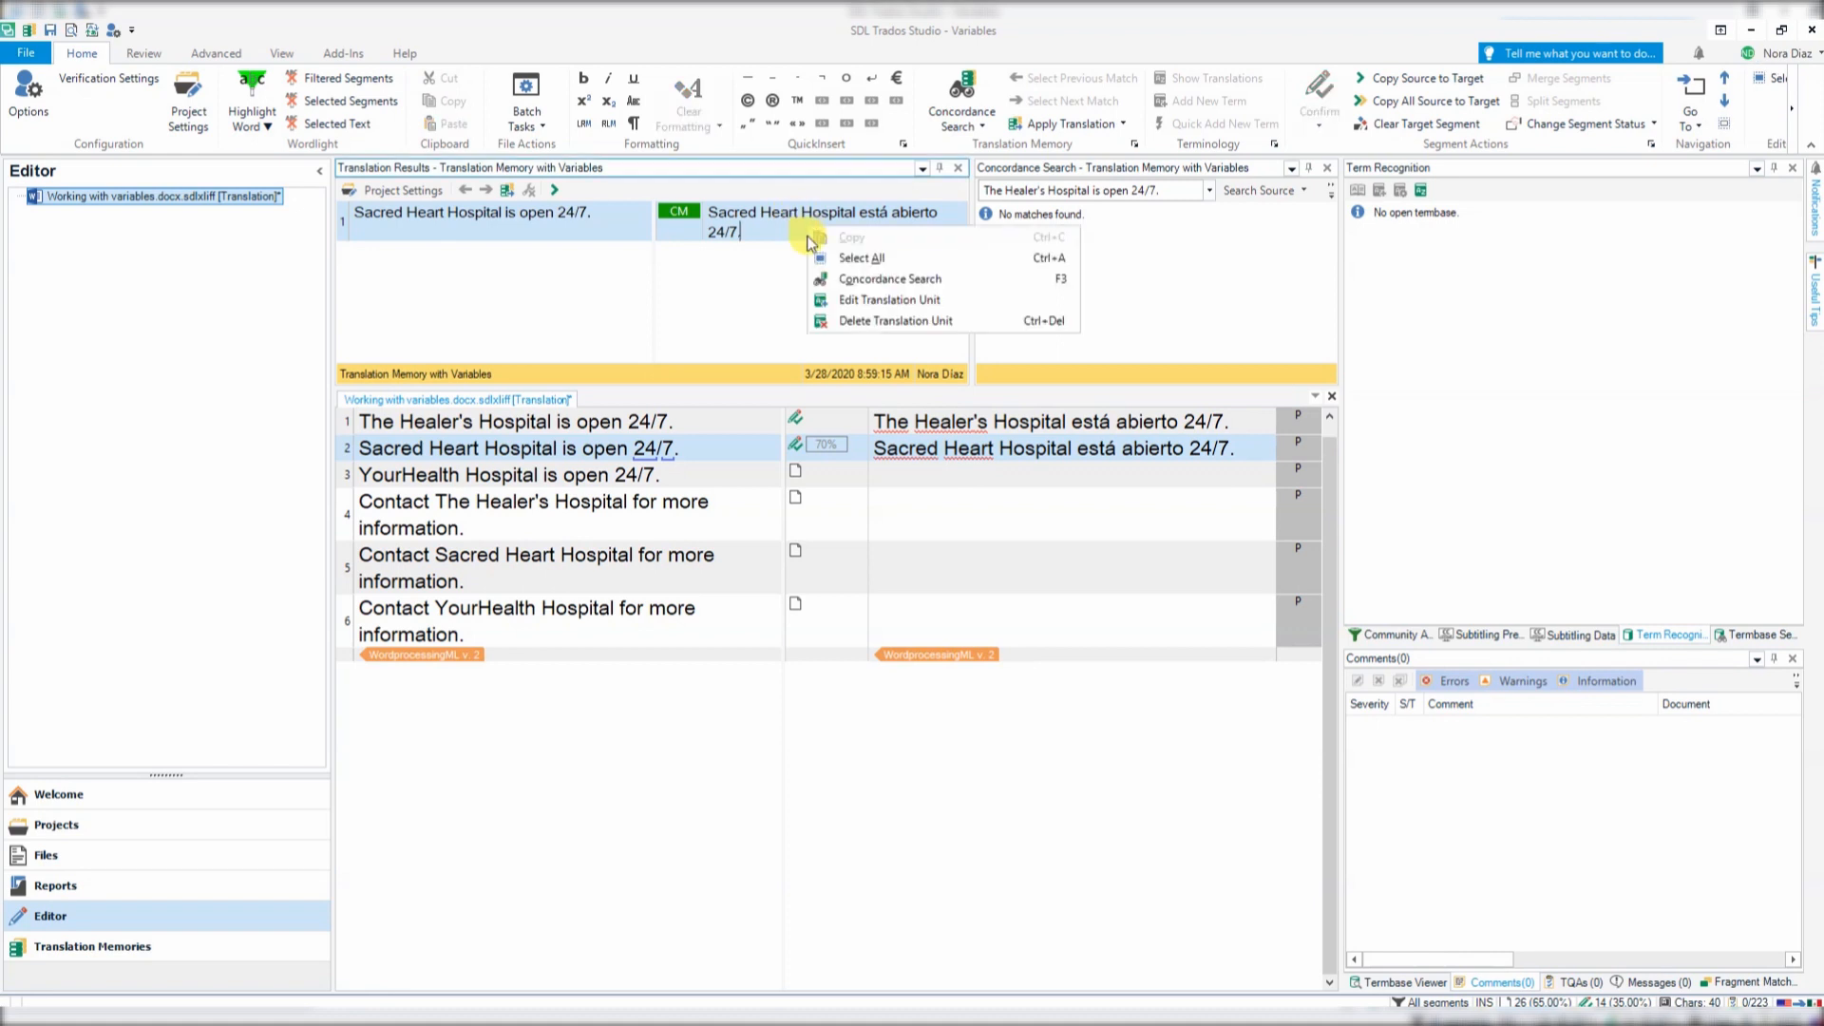
pyautogui.click(848, 321)
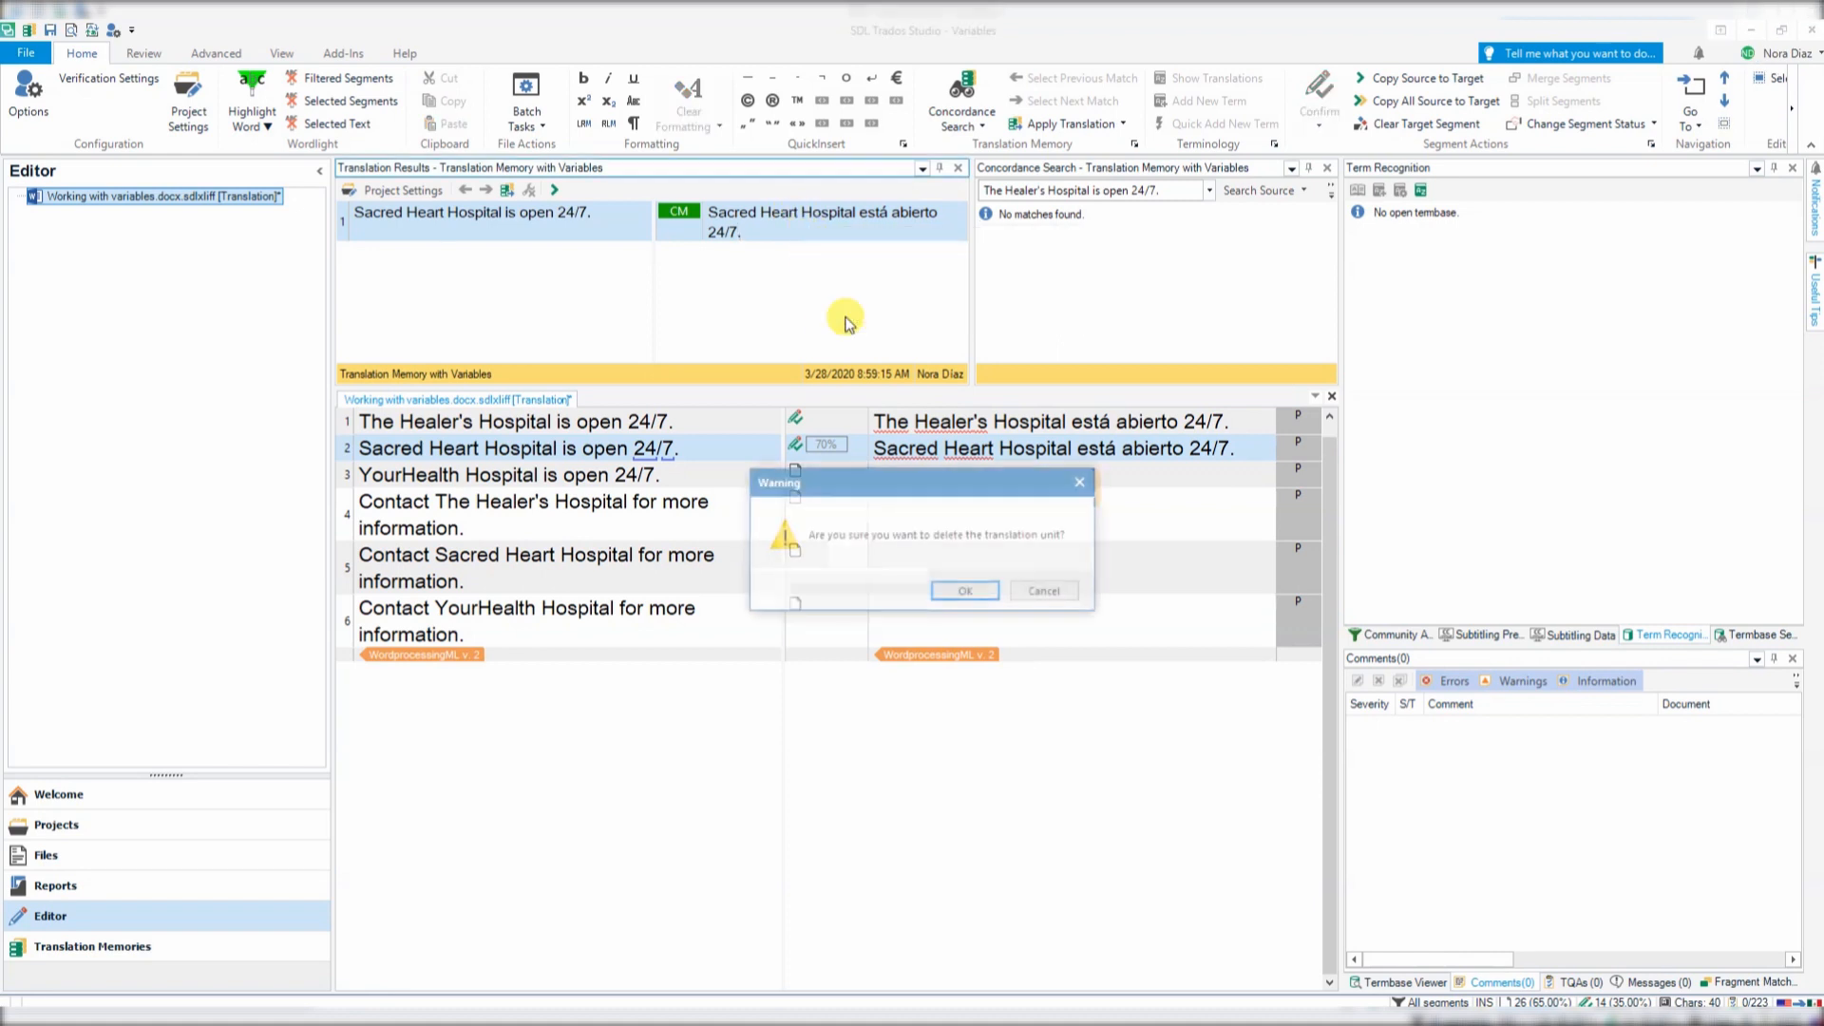
pyautogui.click(948, 591)
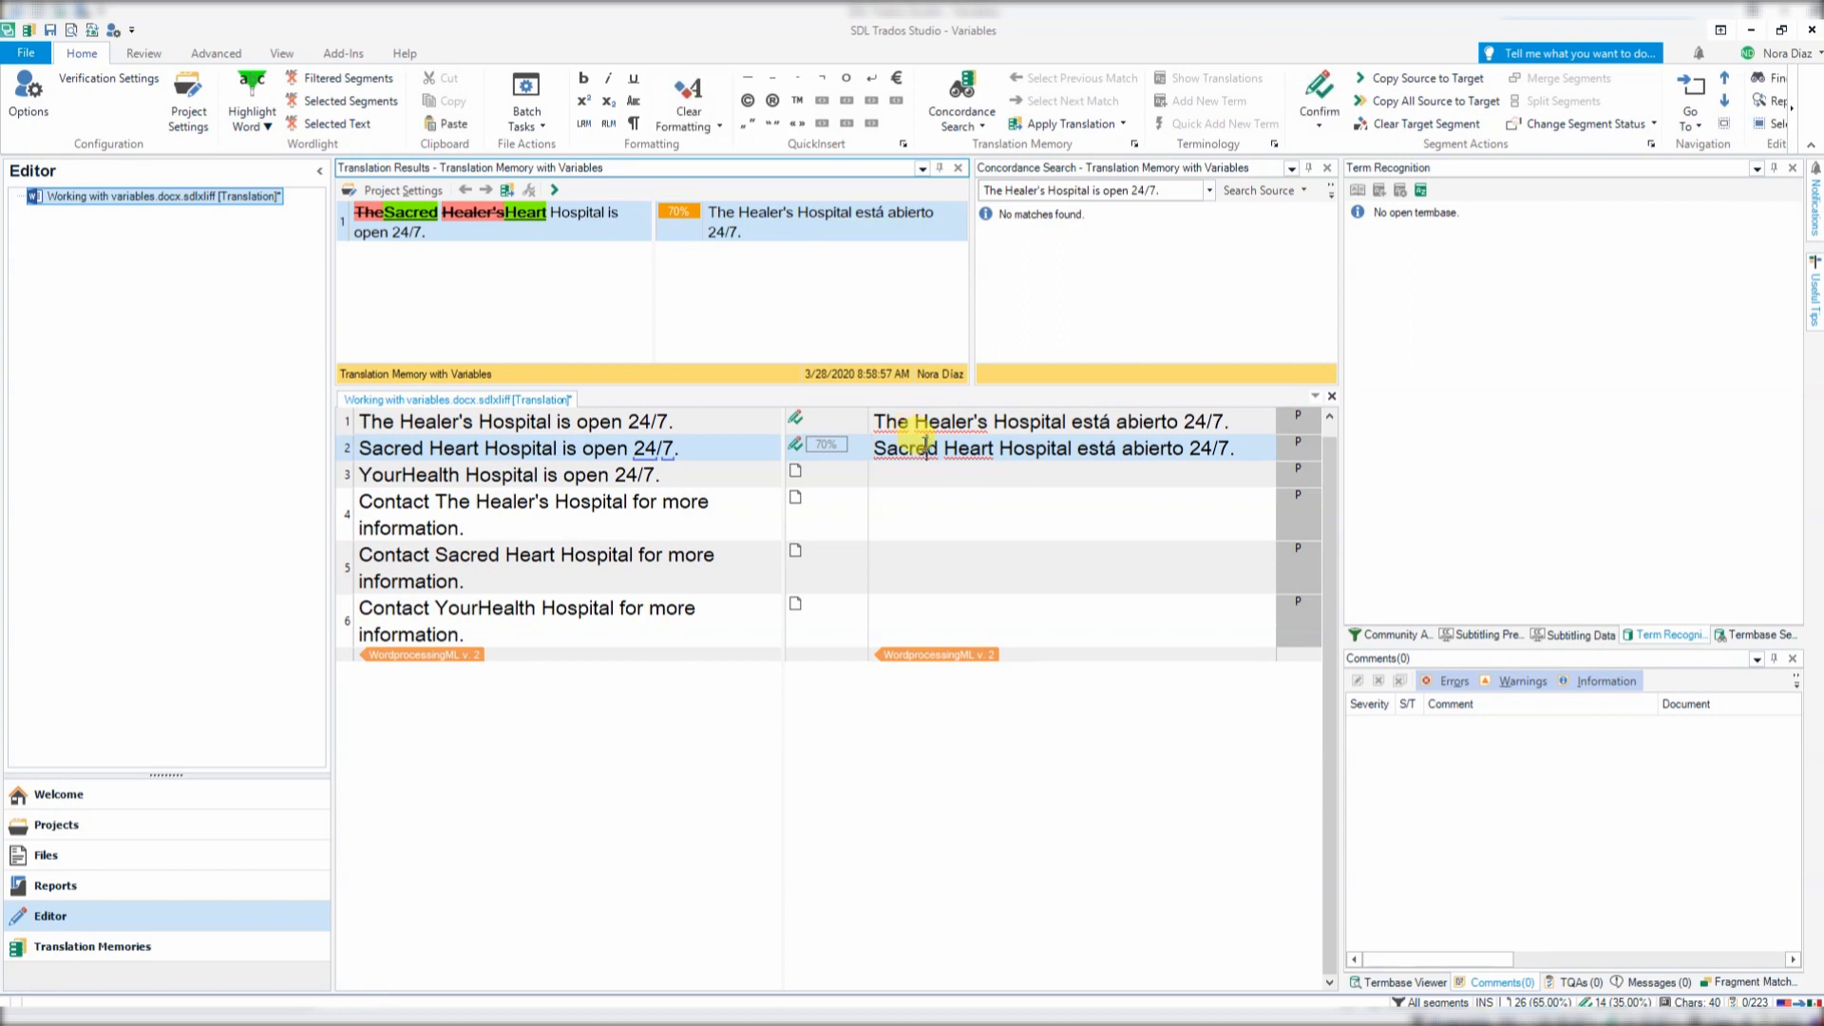
# Clear the target text of segment 2, including the fuzzy match reinserted from the translation memory.
pyautogui.hotkey('alt', 'Delete')
pyautogui.press('Up')
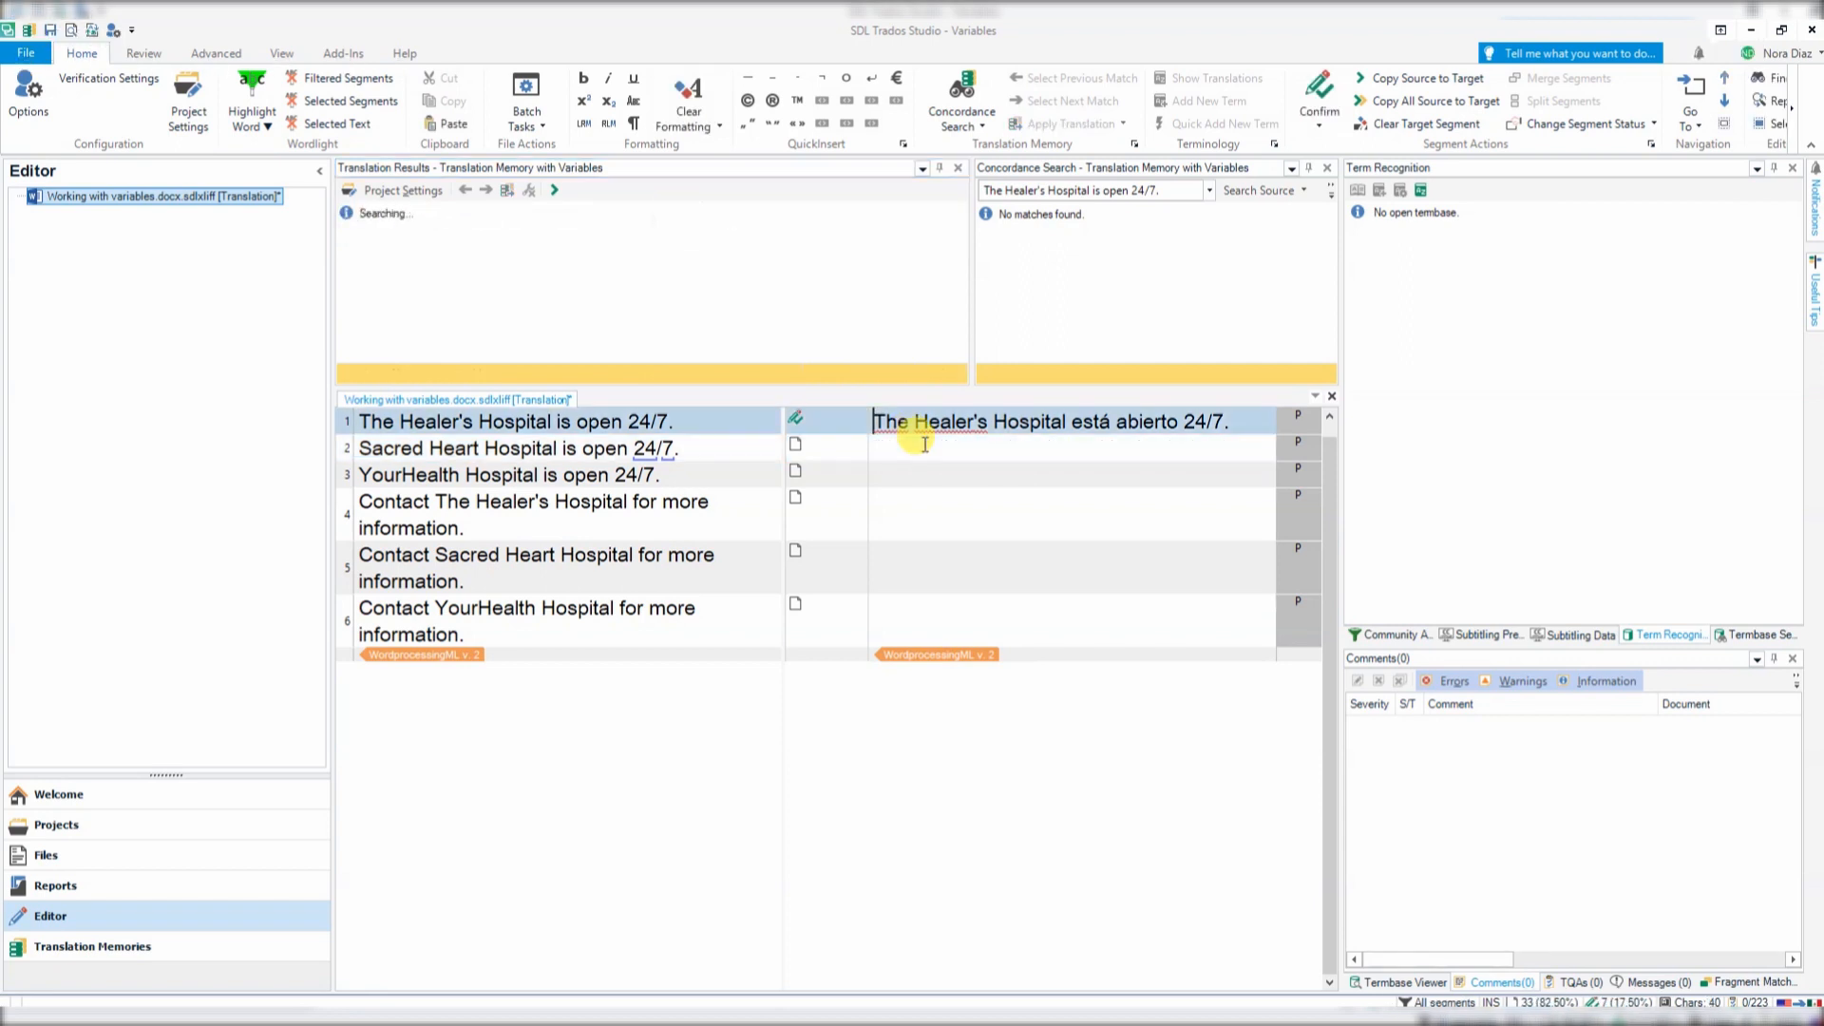
pyautogui.press('Down')
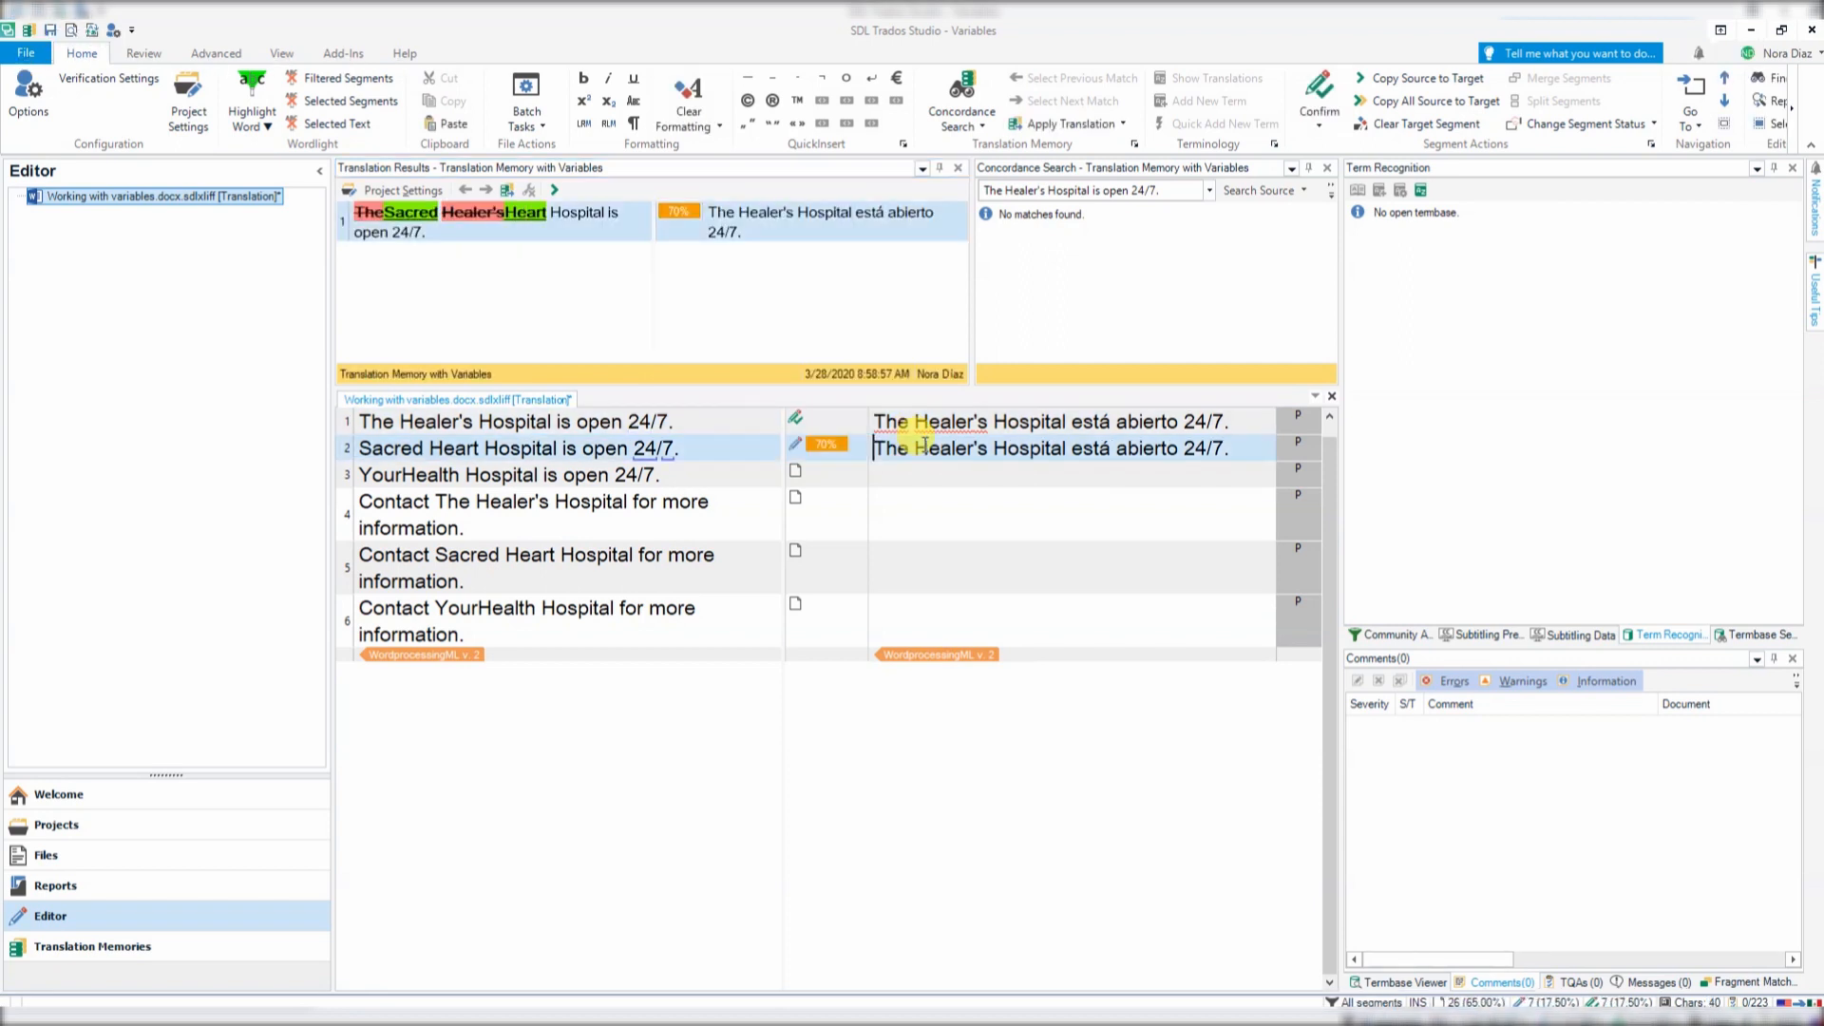
pyautogui.hotkey('alt', 'Delete')
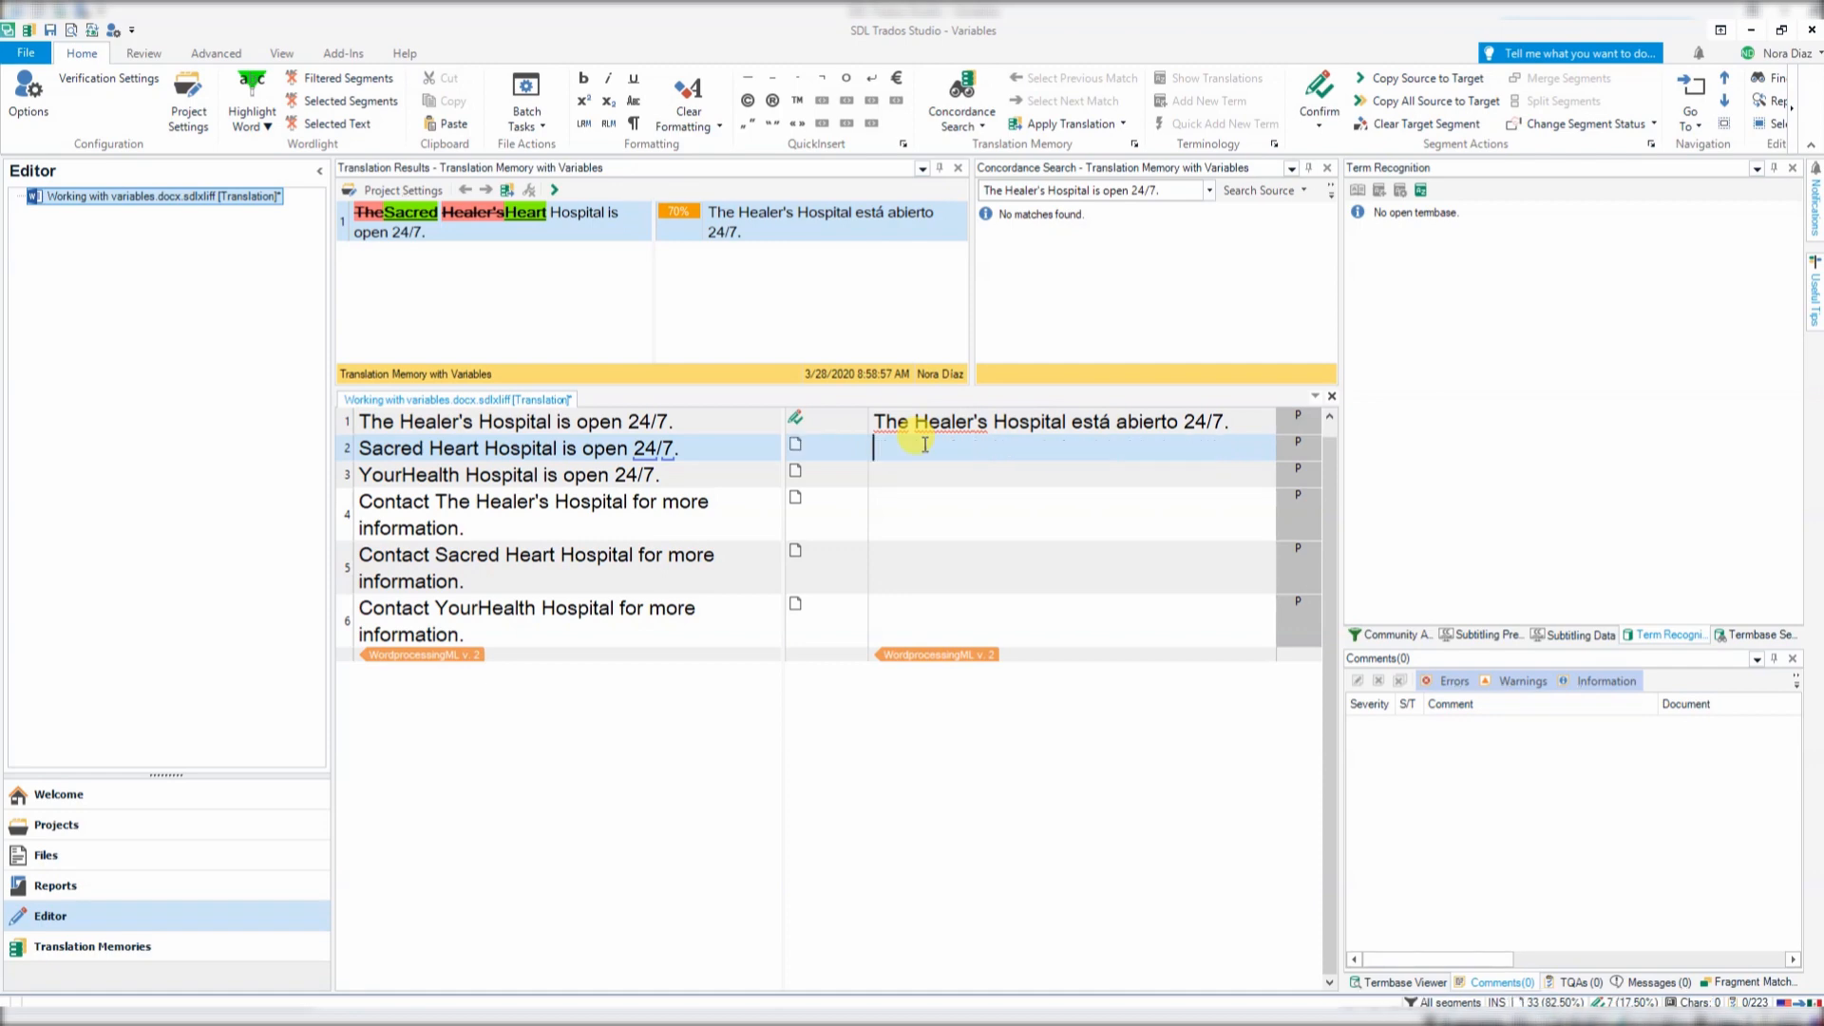
# Open the English (United States) variable list in the language resources of Translation Memory with Variables.
pyautogui.click(391, 191)
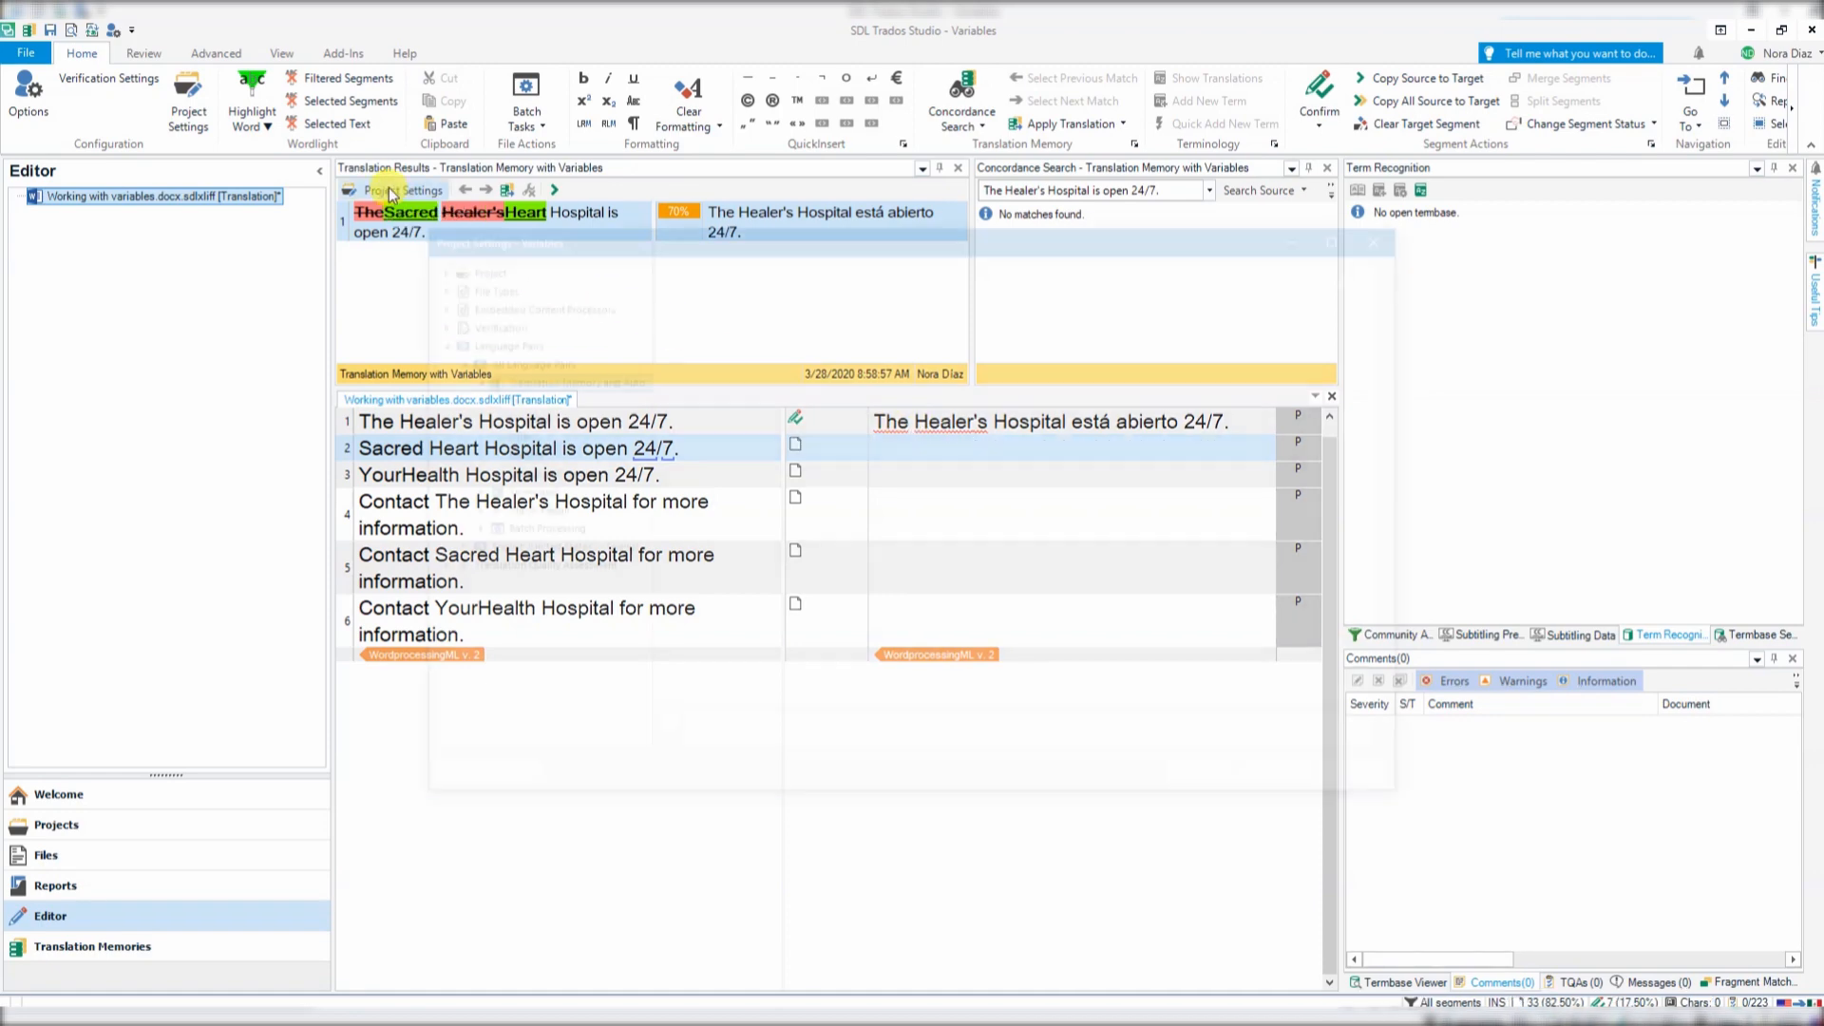
pyautogui.click(841, 271)
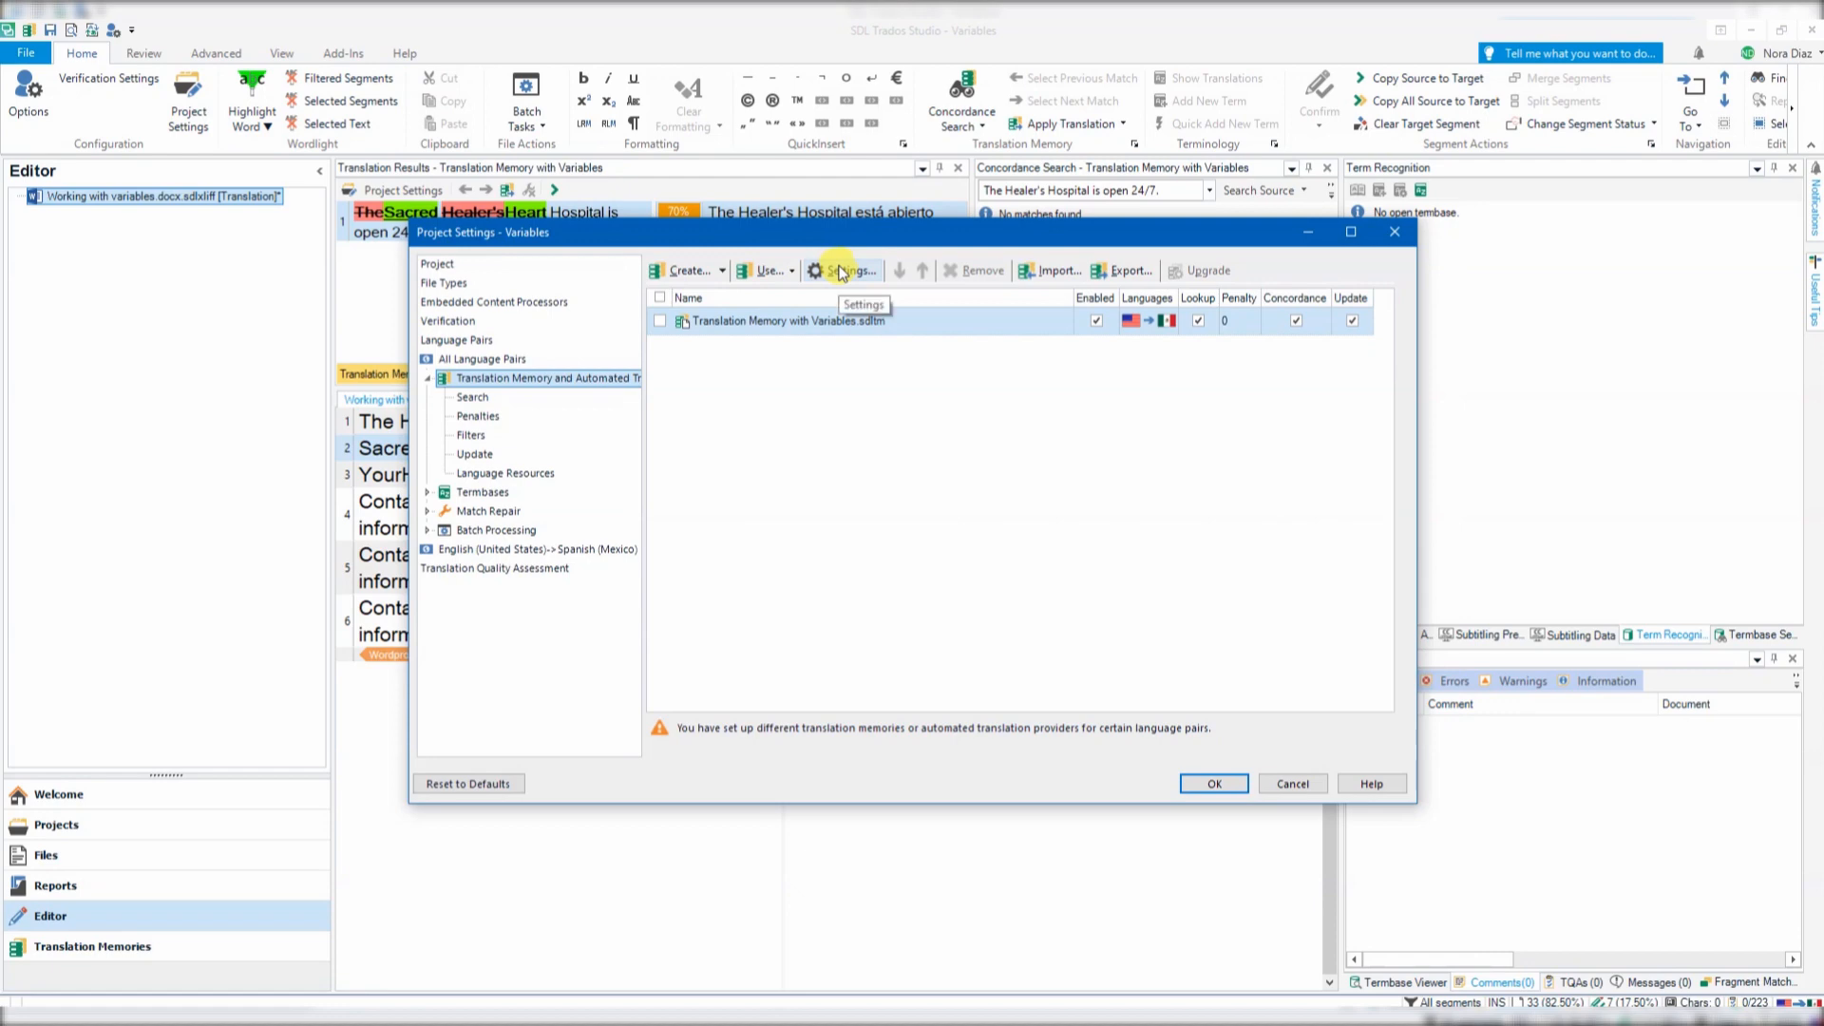
pyautogui.click(841, 270)
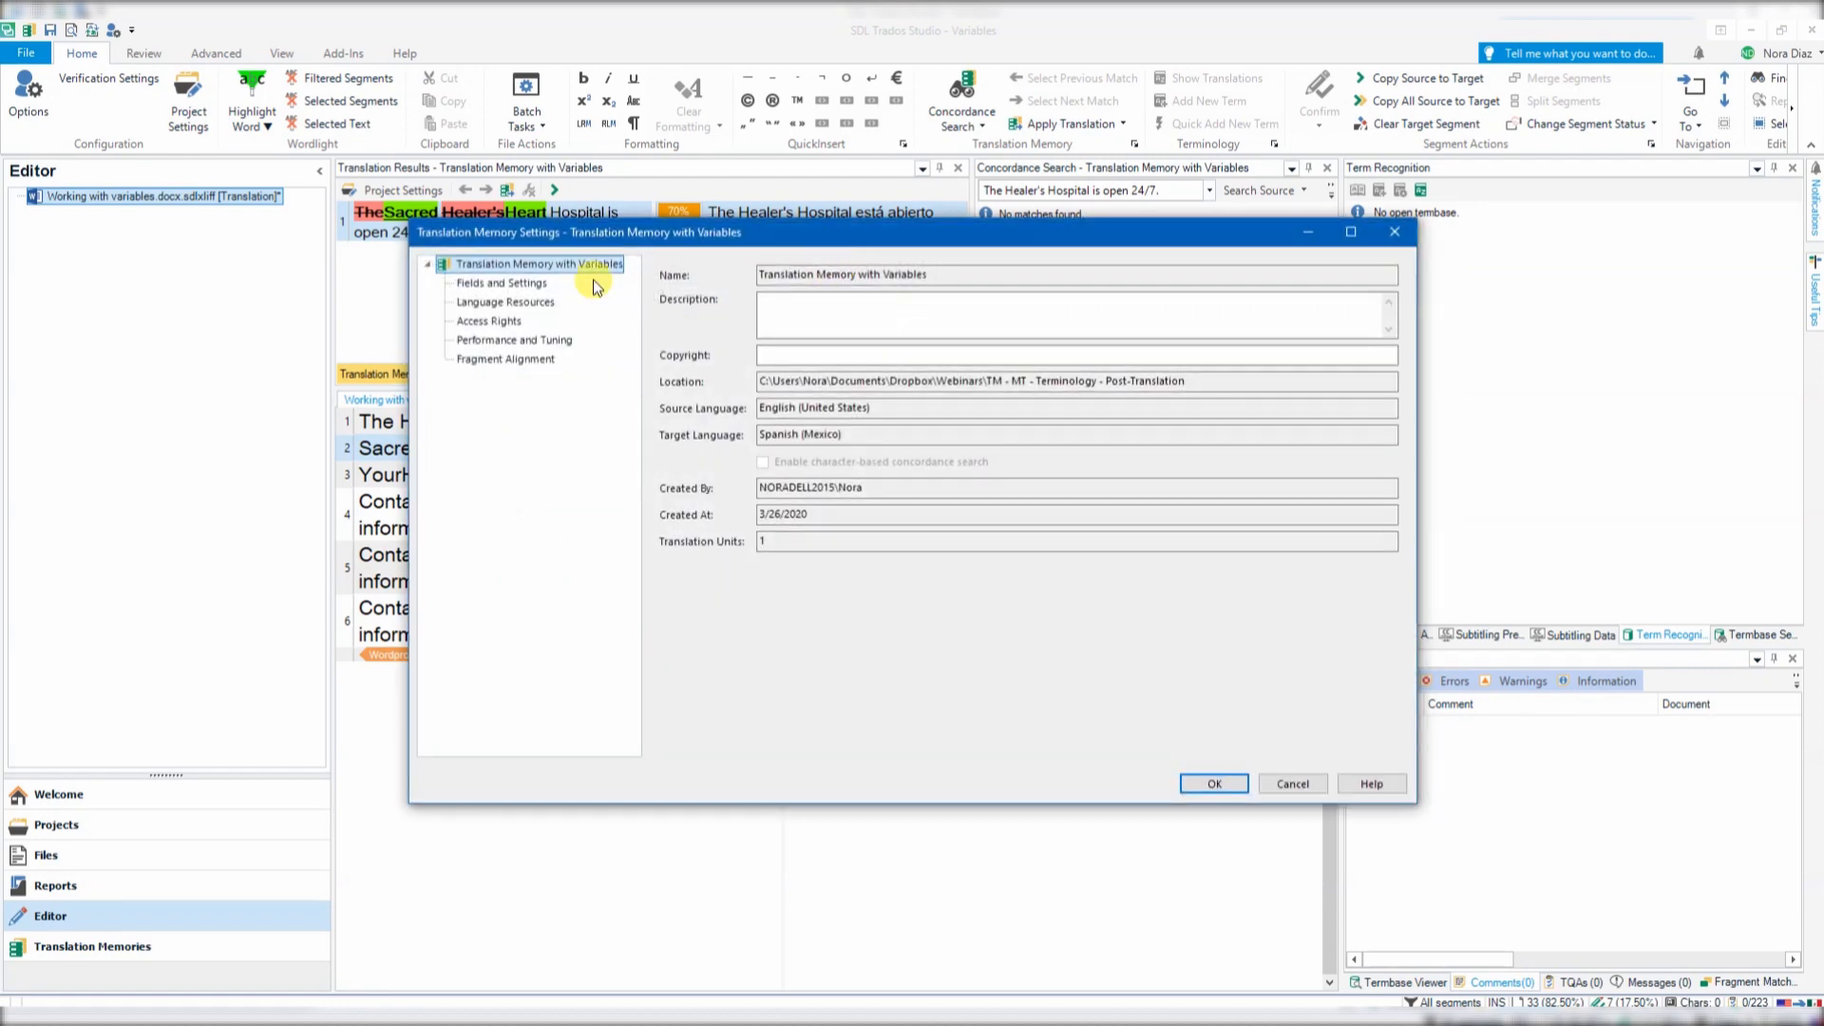
pyautogui.click(510, 302)
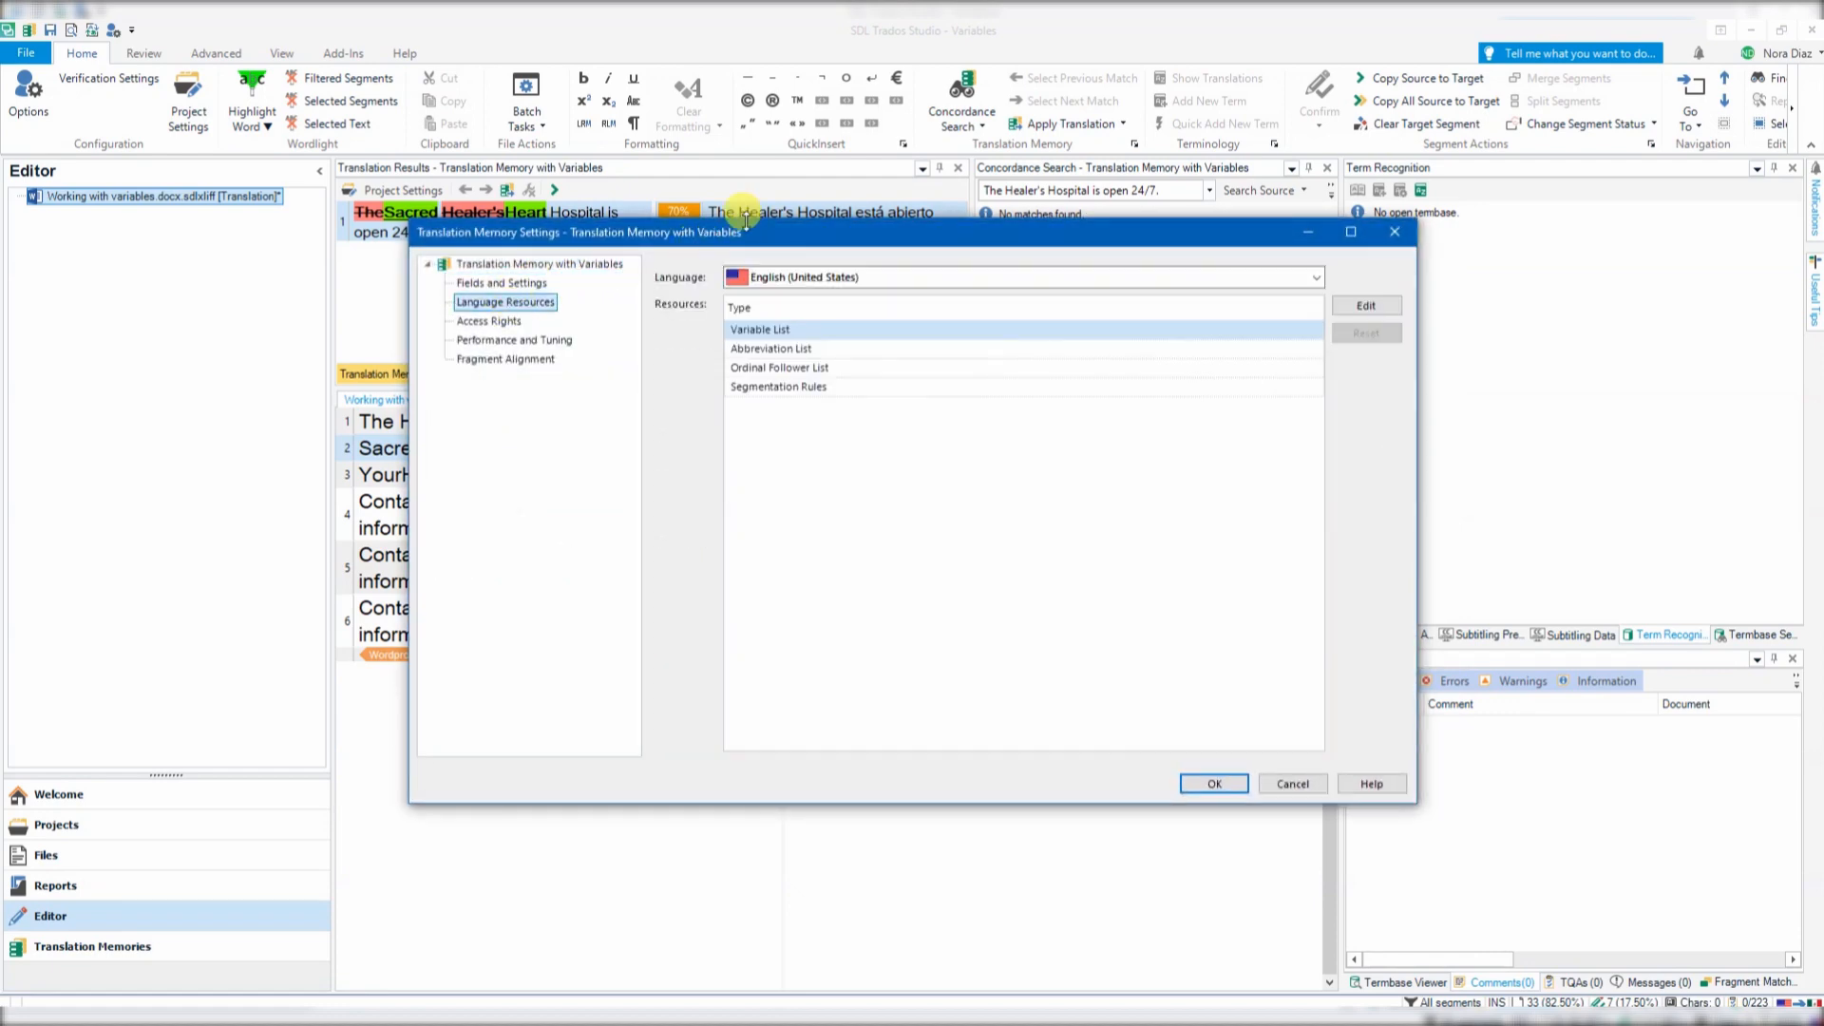
pyautogui.moveTo(744, 230); pyautogui.dragTo(1016, 292)
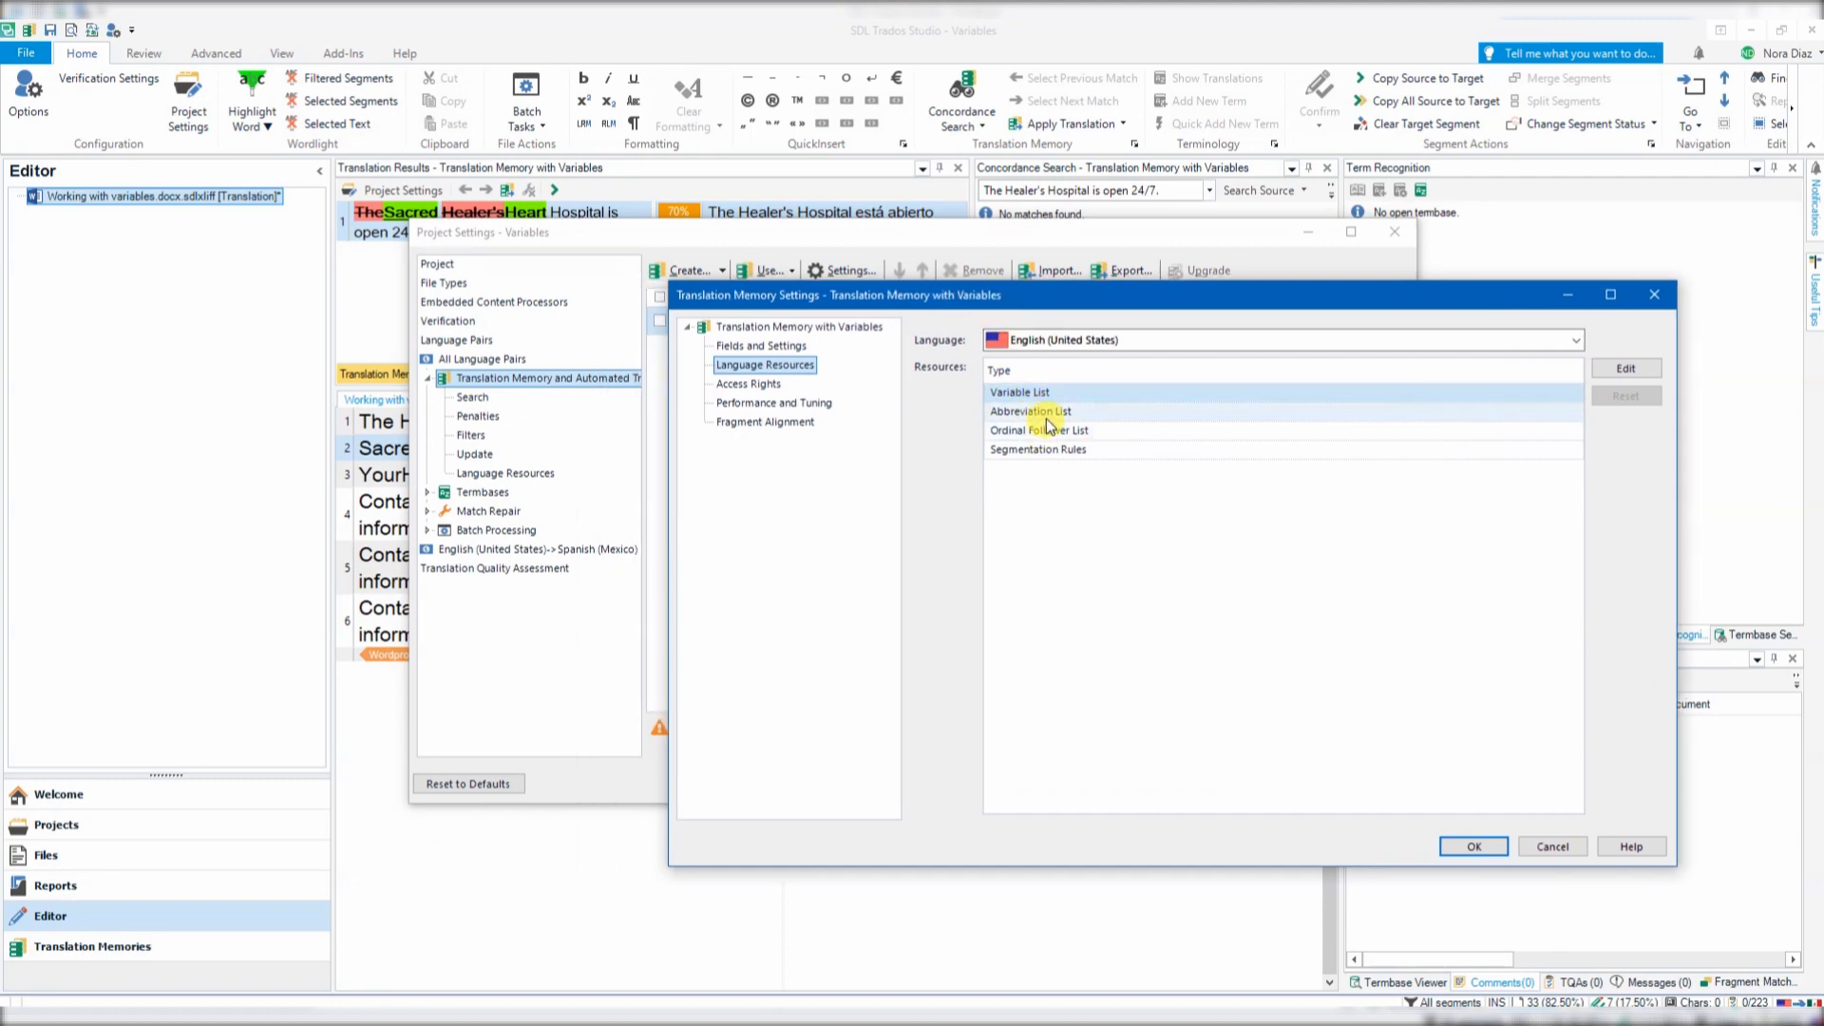
pyautogui.click(1641, 373)
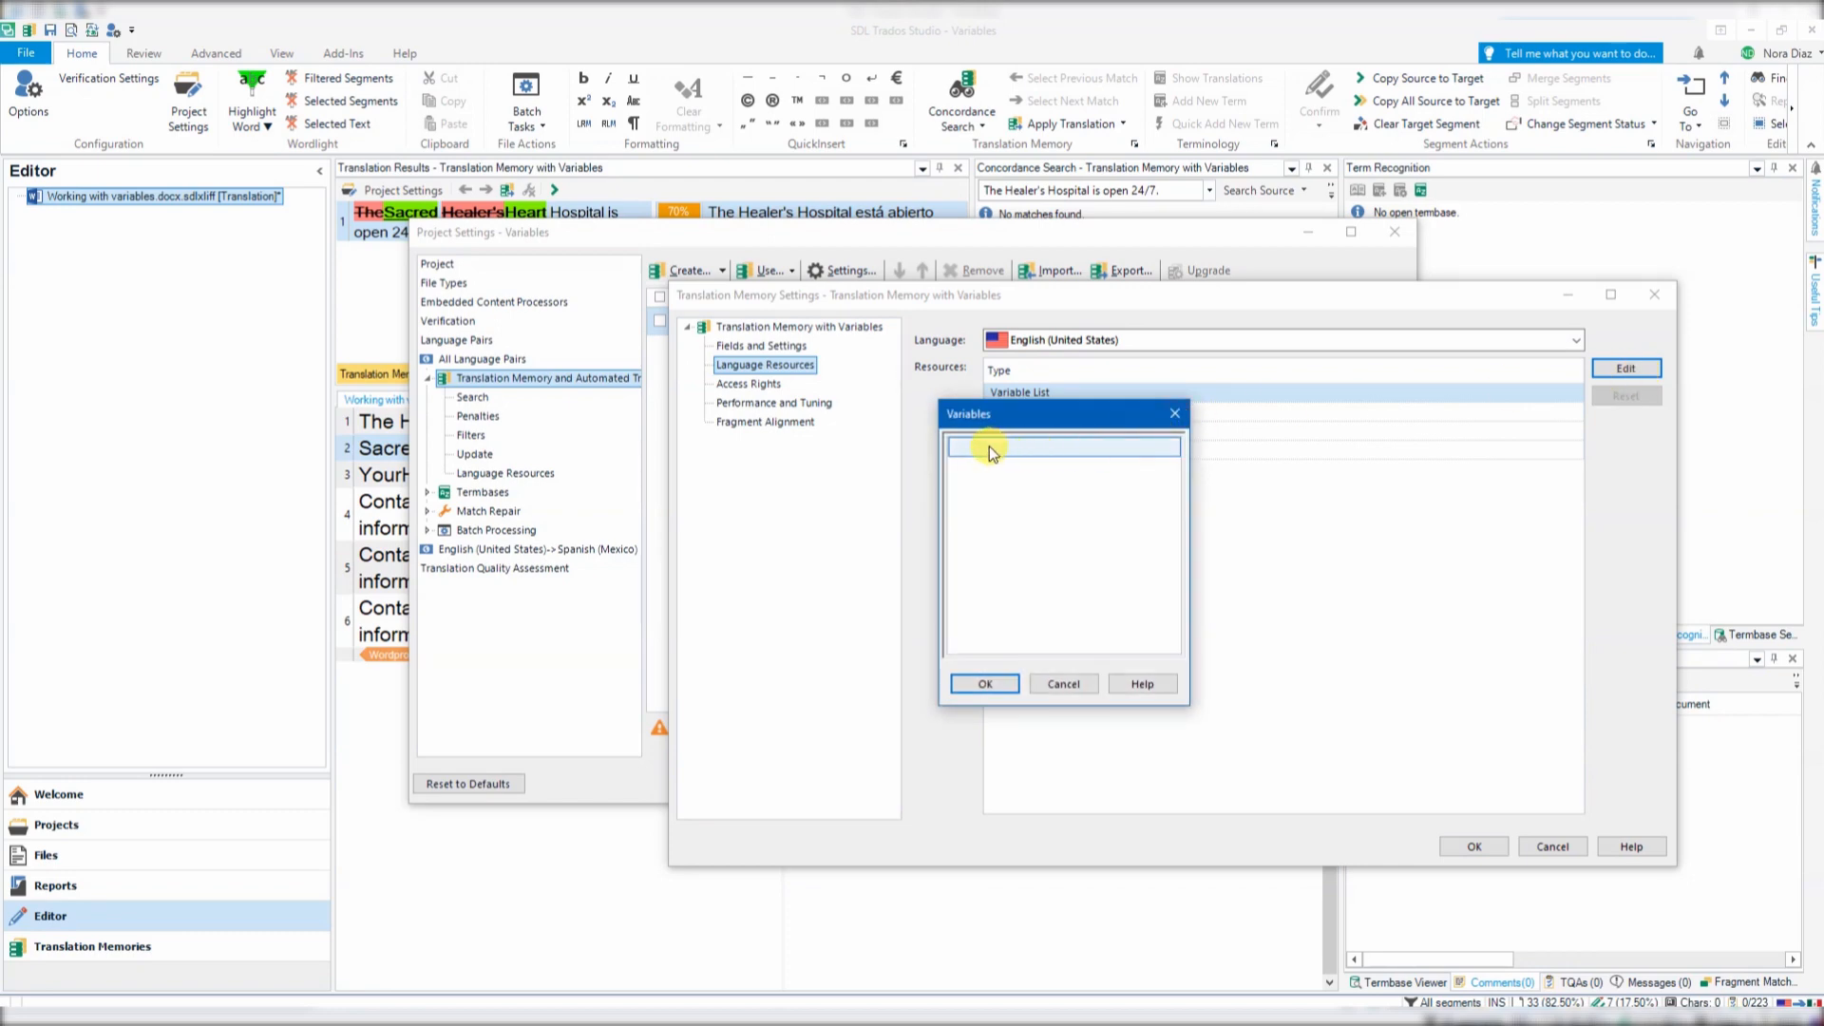
# Add Sacred Heart Hospital, The Healer's Hospital and YourHealth Hospital to the variable list, then save the translation memory and project settings.
pyautogui.click(989, 446)
pyautogui.write('Sacred Heart Hospital')
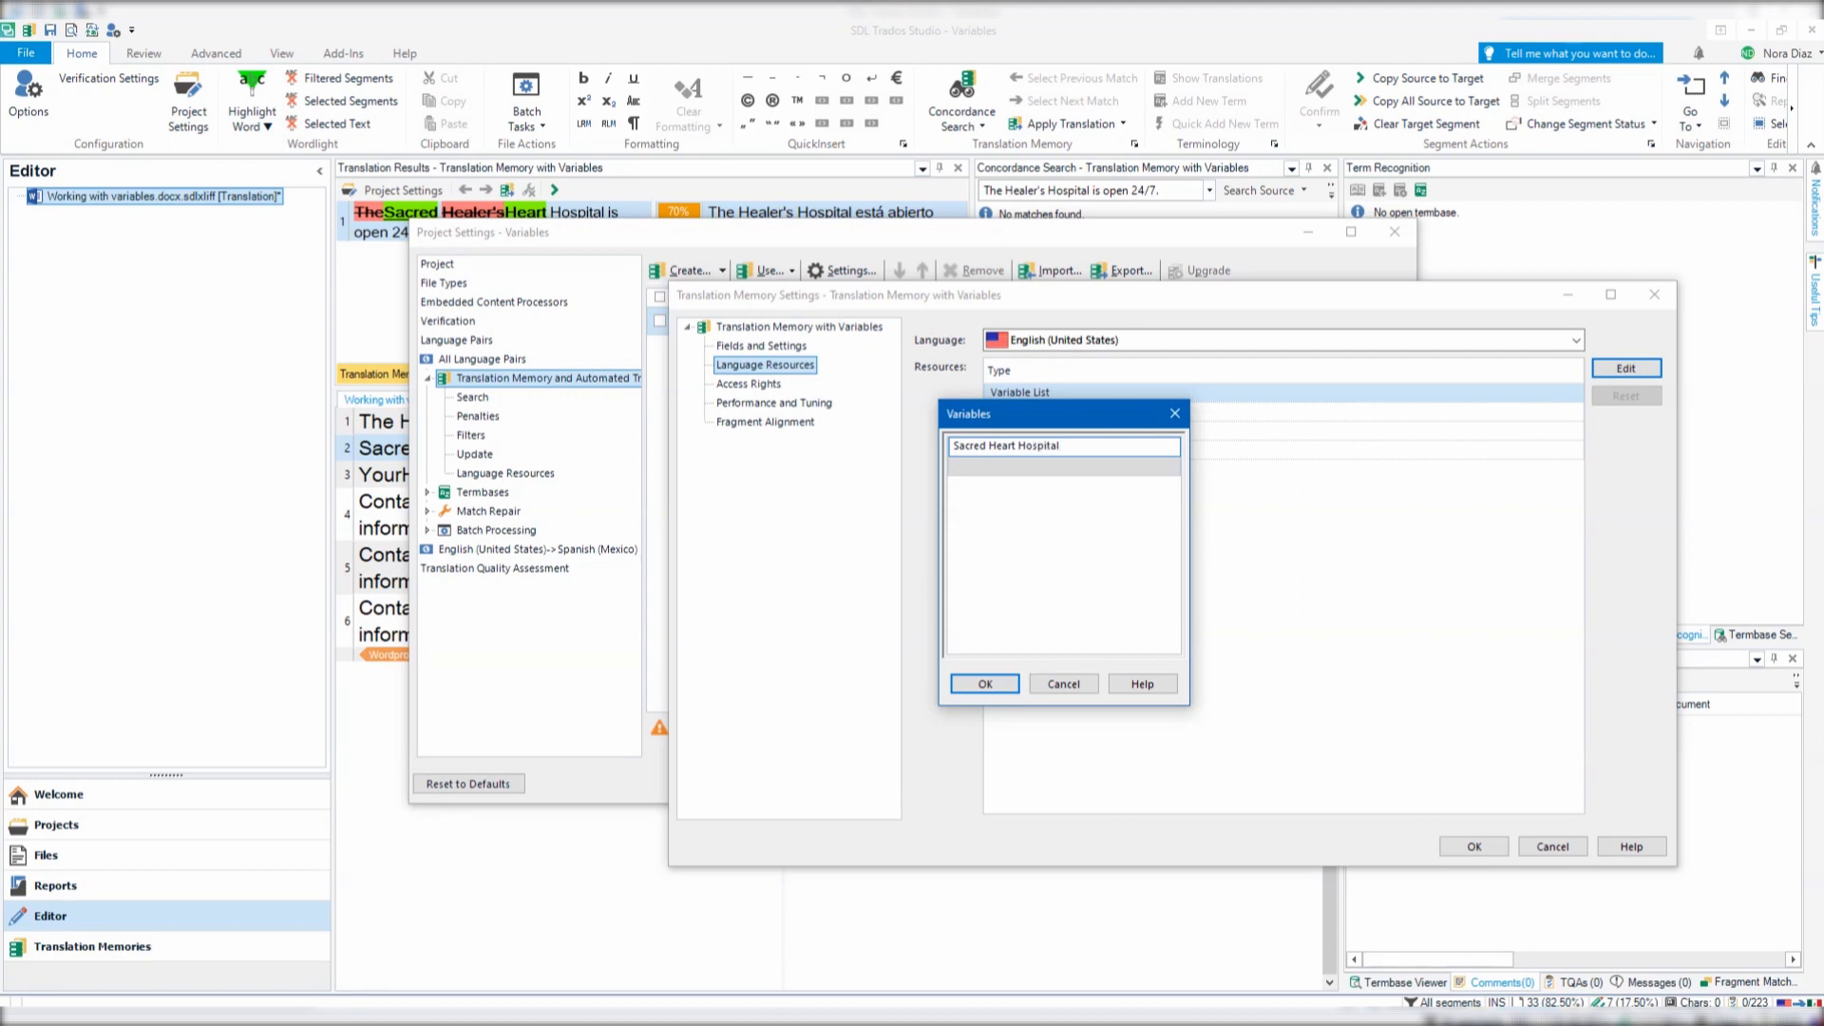
pyautogui.press('Return')
pyautogui.write('The Healer')
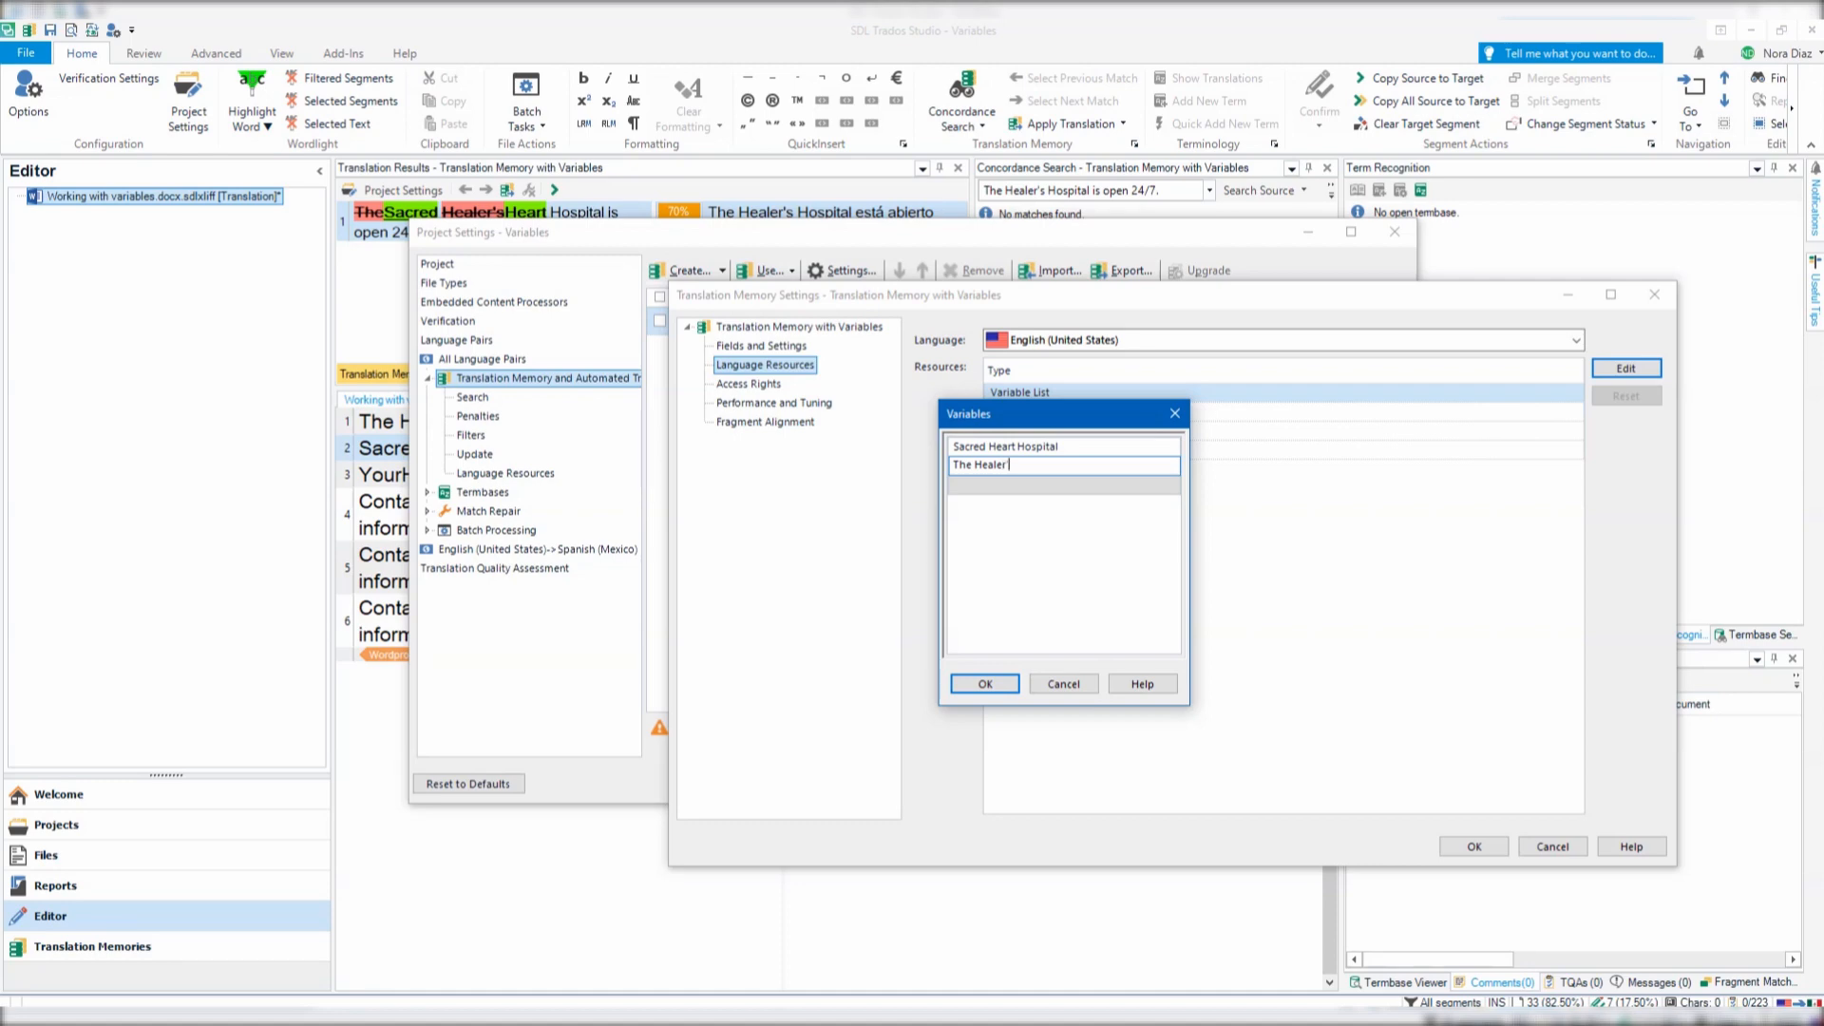
pyautogui.write("'s Hp")
pyautogui.write('spital')
pyautogui.press('Return')
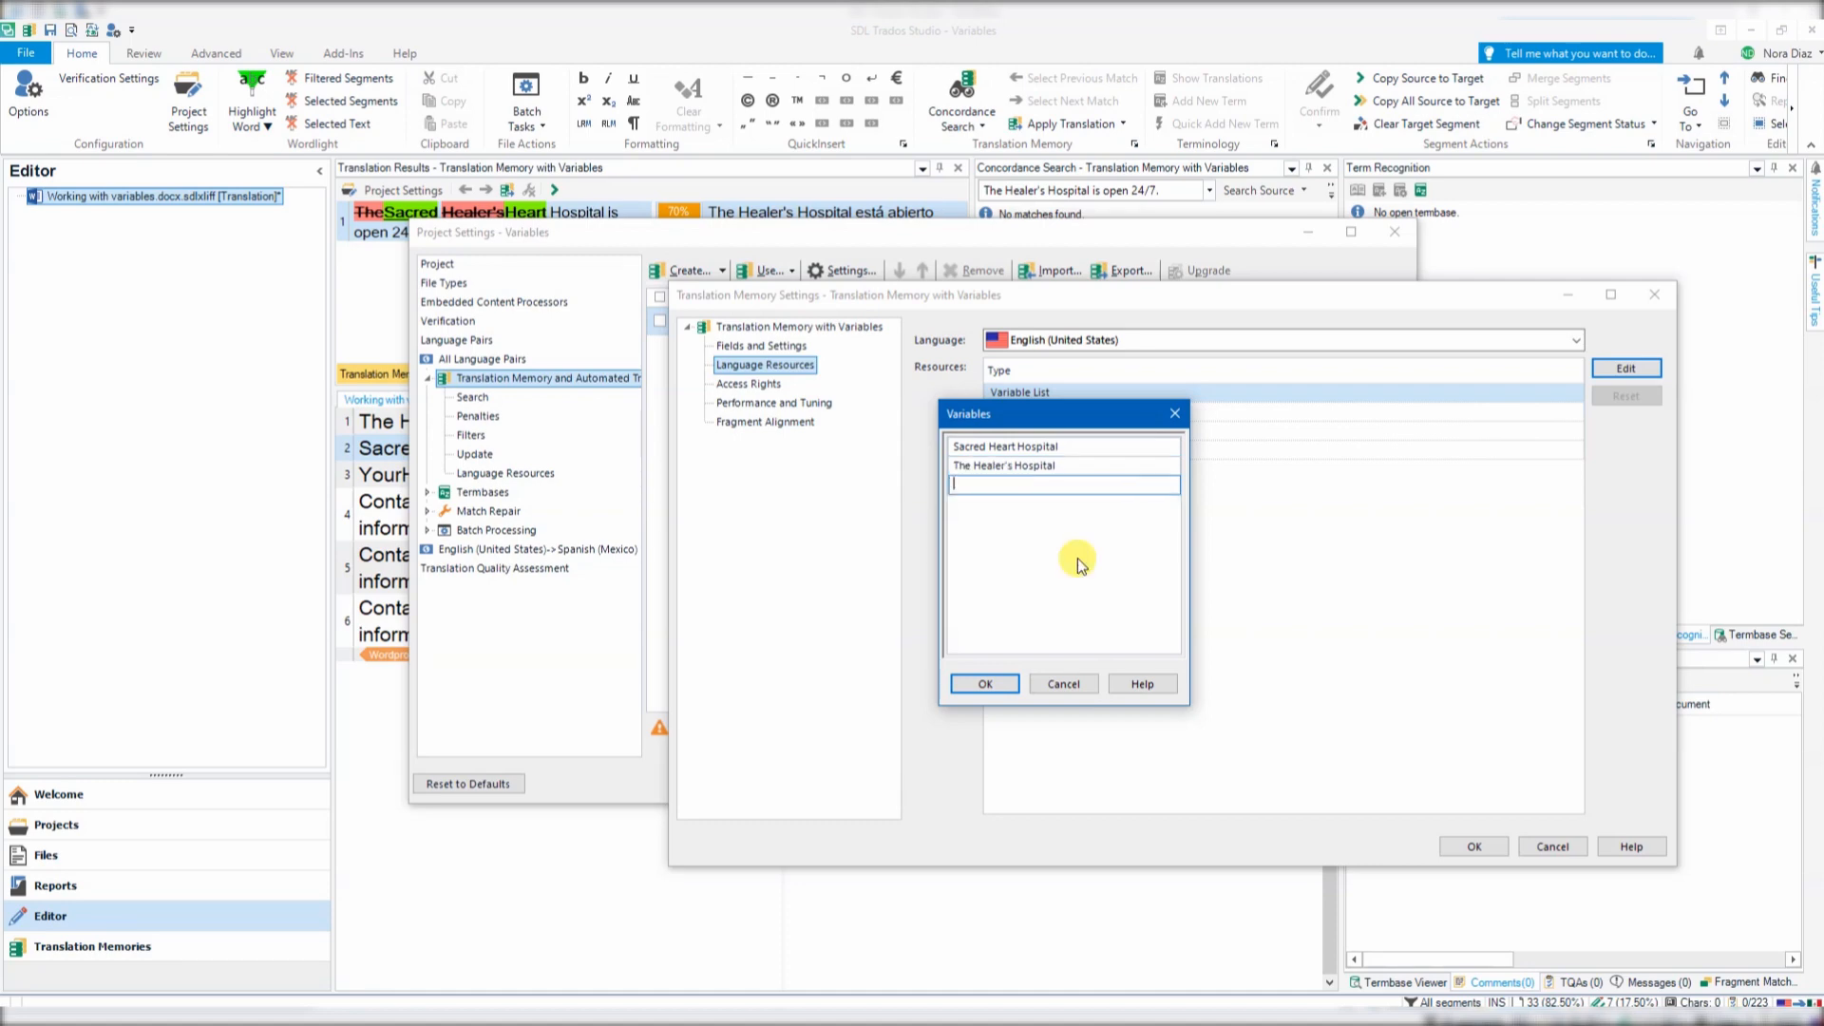
pyautogui.write('Y')
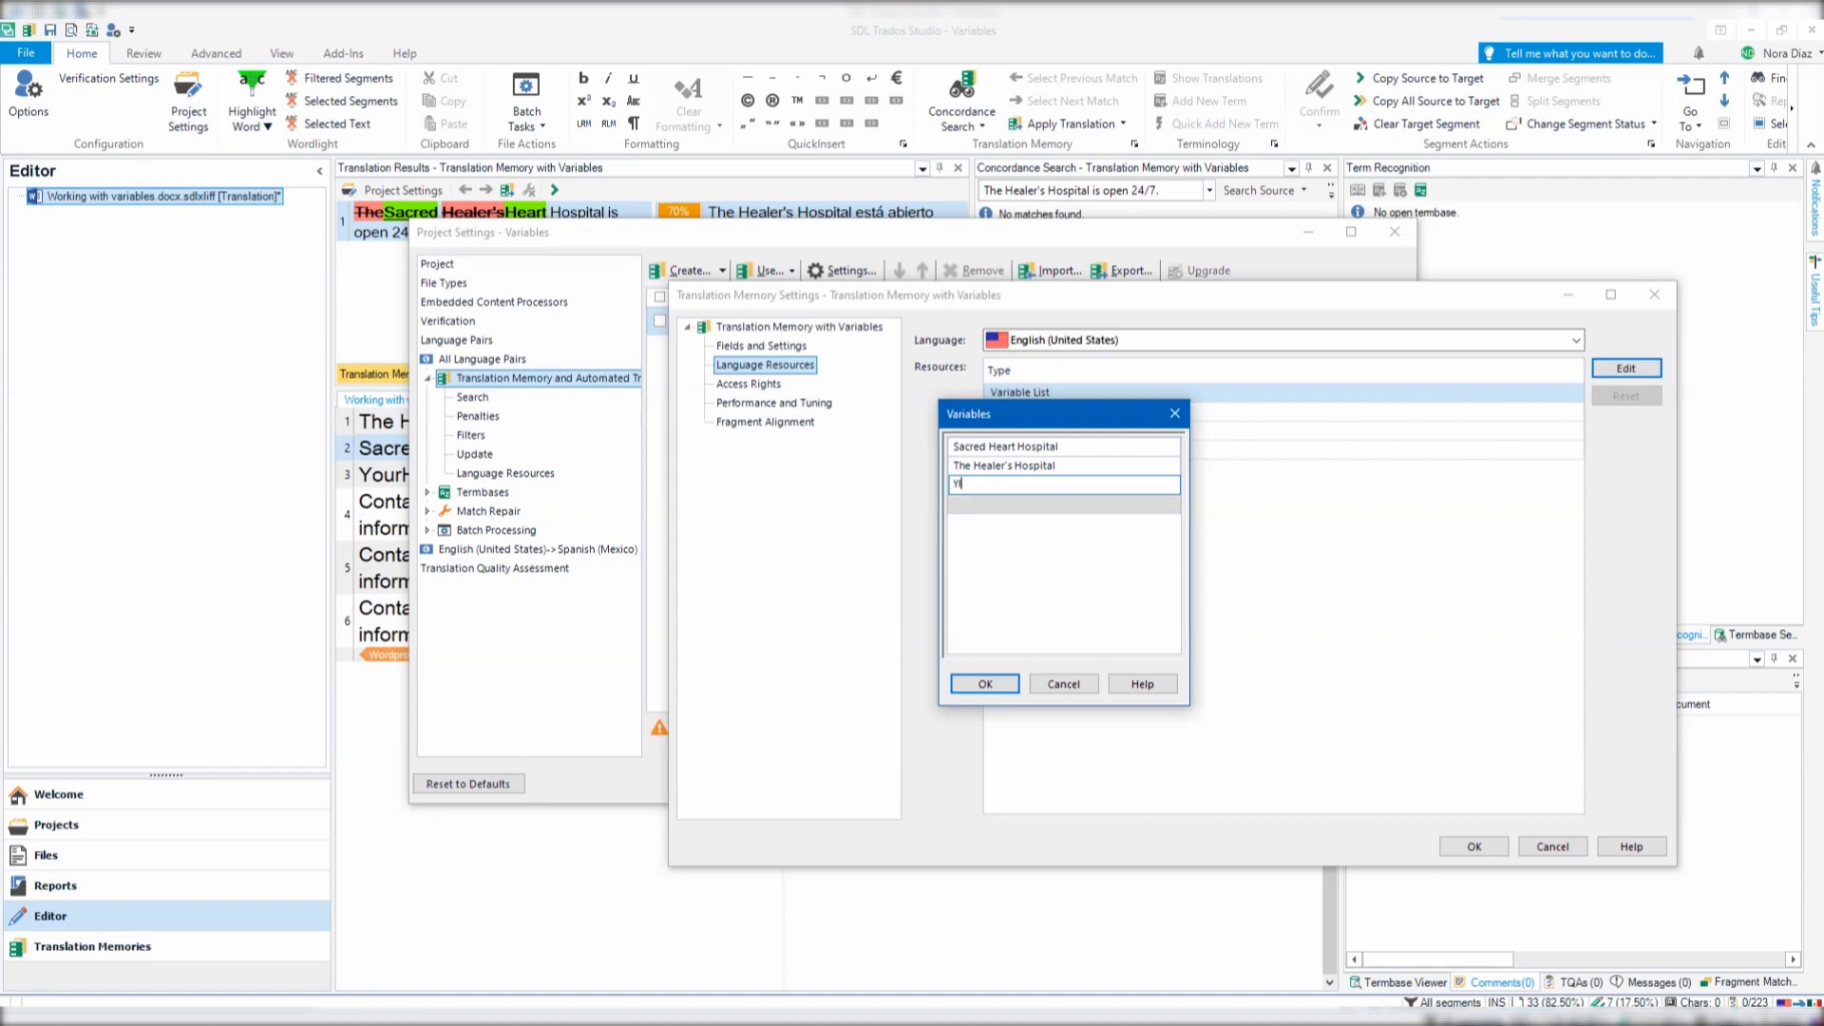
pyautogui.write('ourHealth Hospital')
pyautogui.click(984, 682)
pyautogui.click(1471, 846)
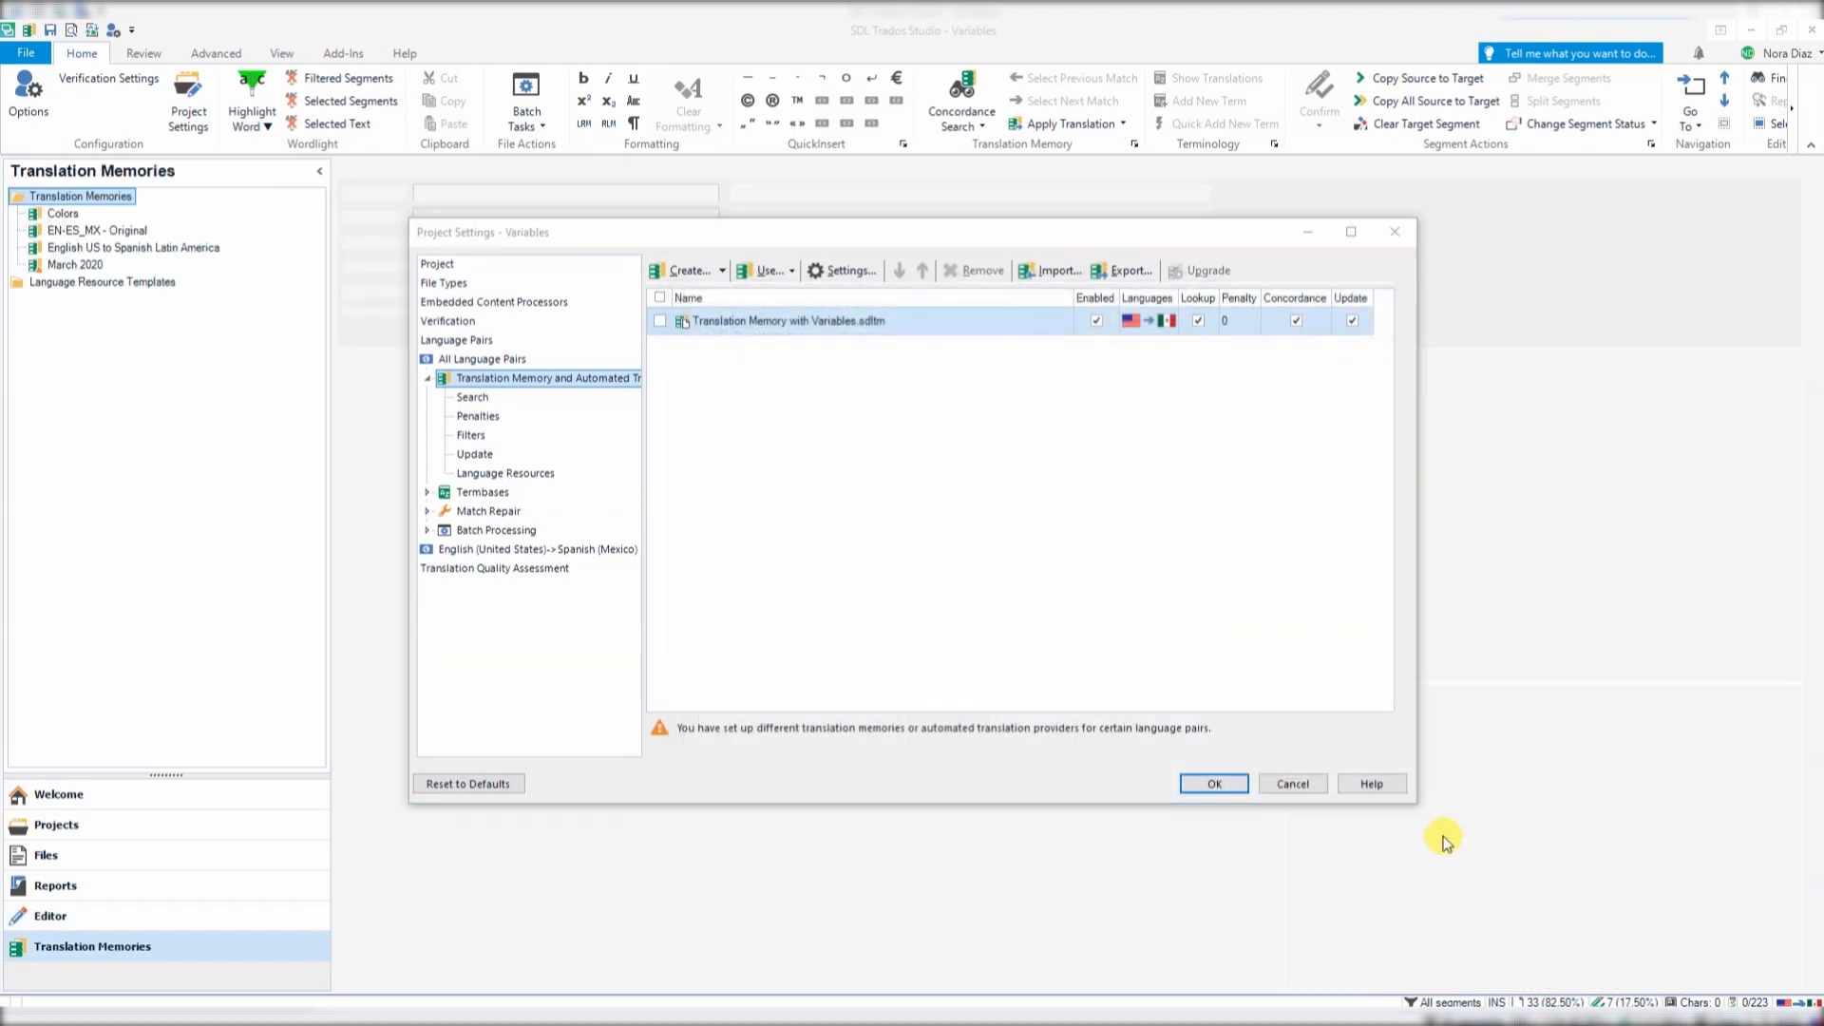
pyautogui.click(1212, 784)
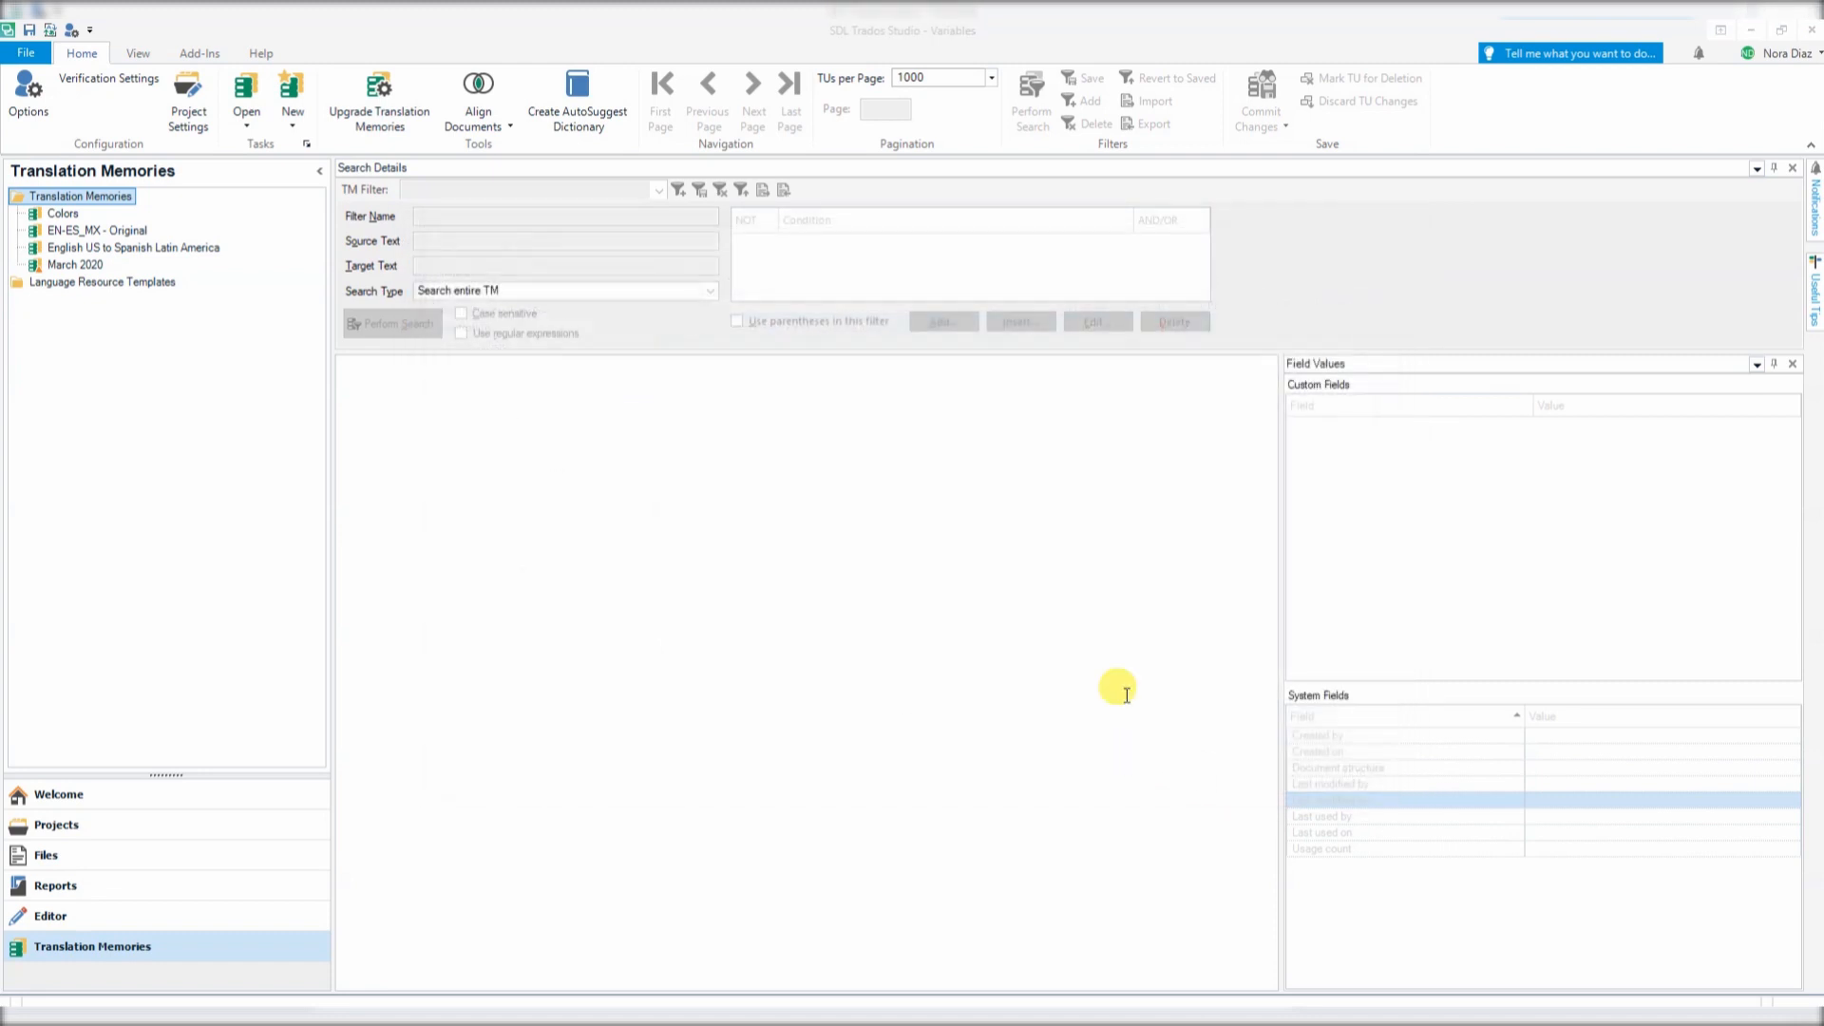
# Return to the document being translated and confirm segments 1 to 3, accepting the translation memory matches for segments 2 and 3.
pyautogui.click(94, 855)
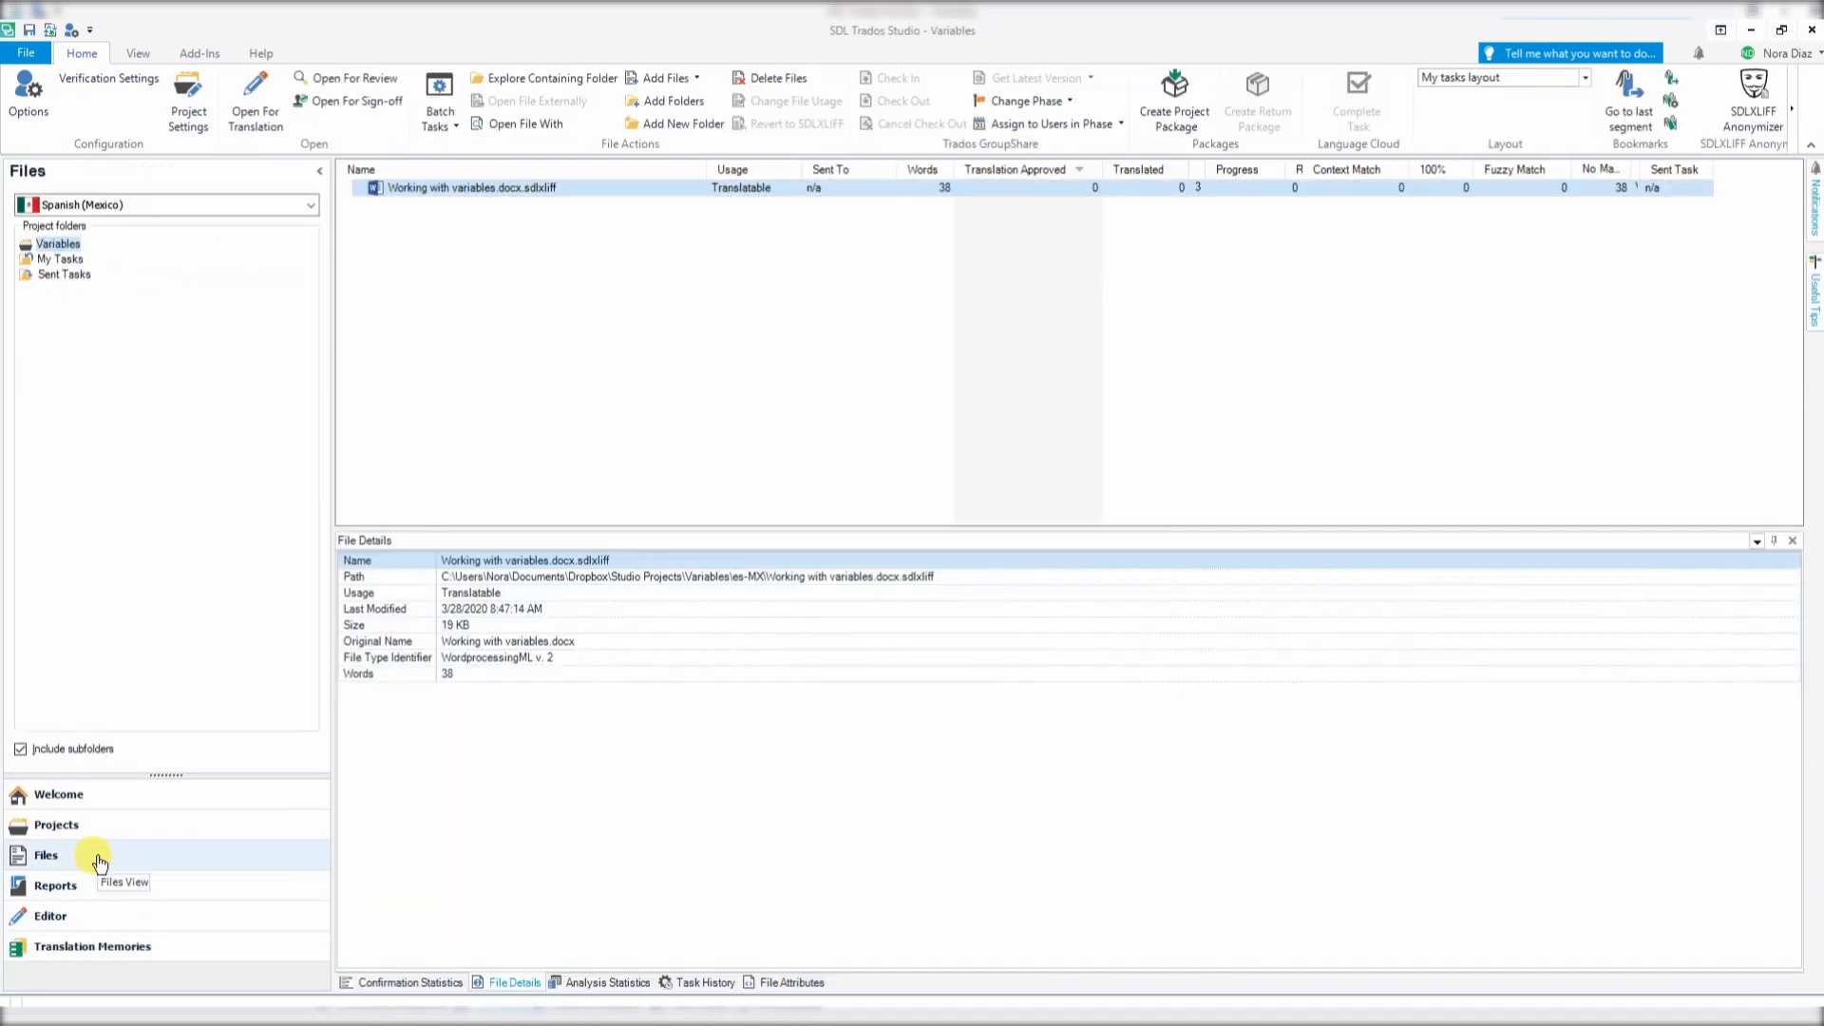
pyautogui.click(89, 884)
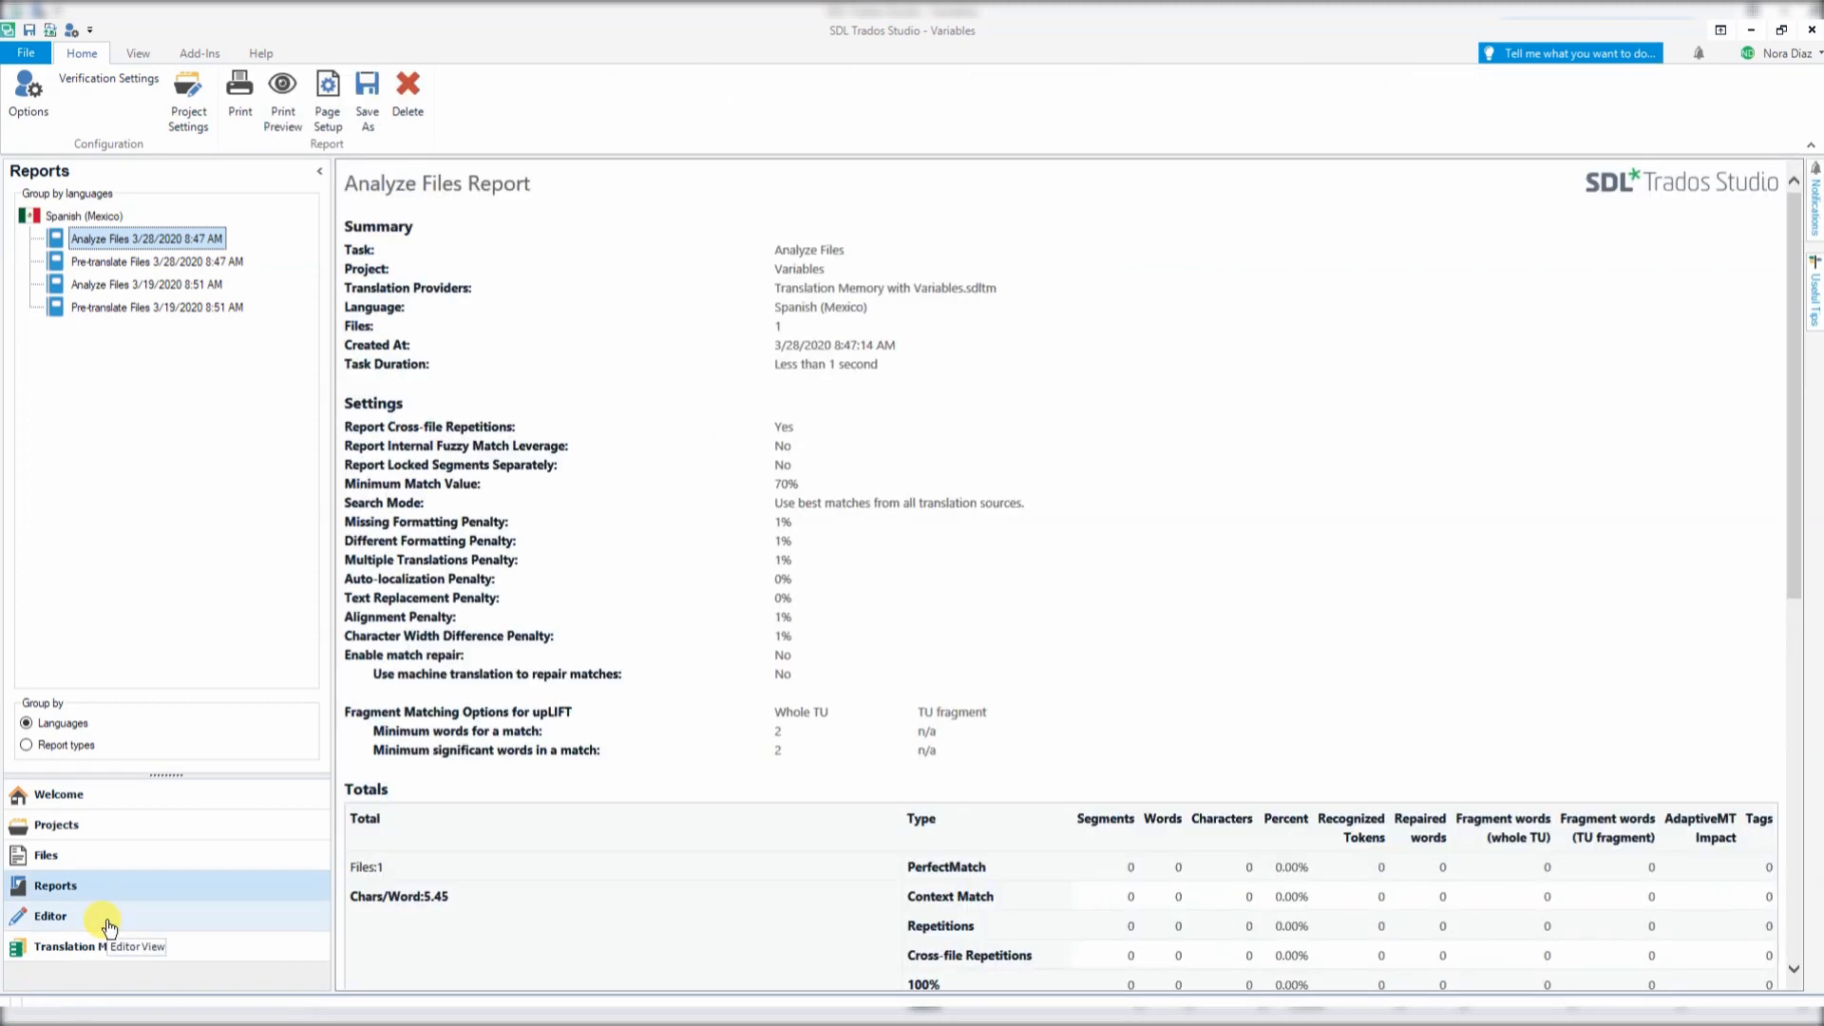
pyautogui.click(109, 919)
pyautogui.click(1004, 421)
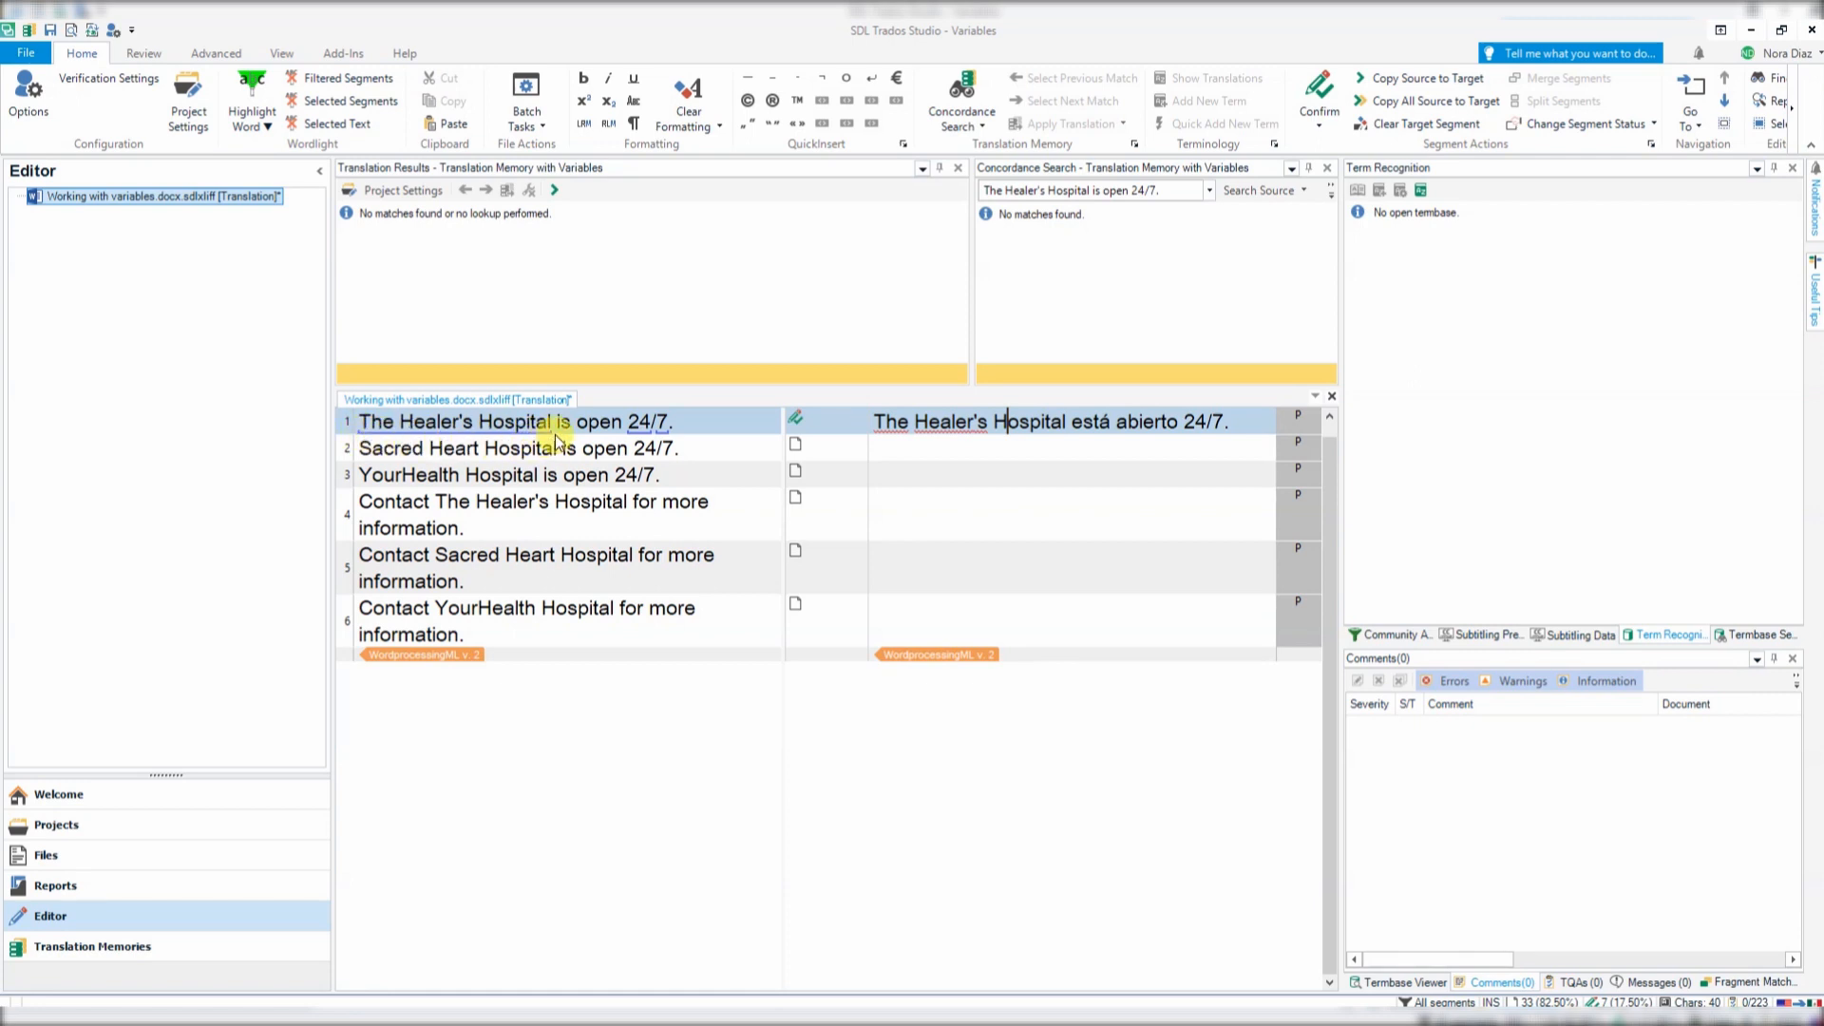
pyautogui.click(1109, 423)
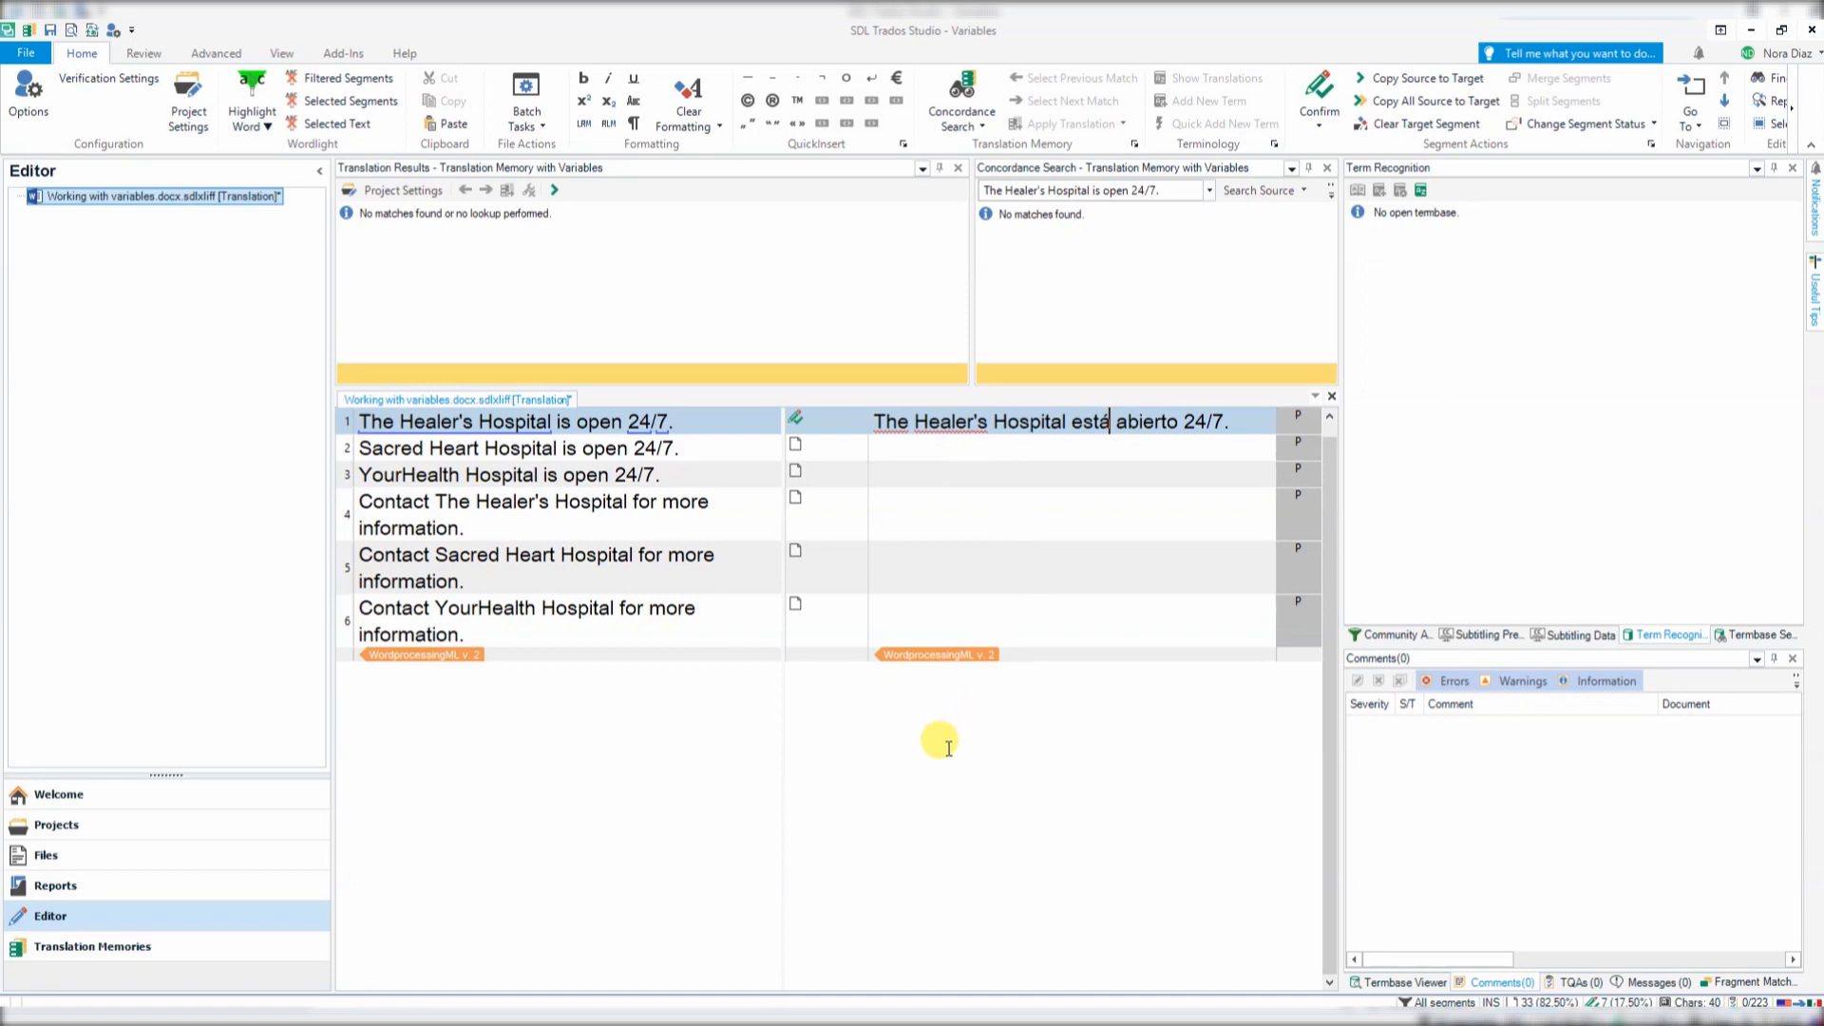
pyautogui.hotkey('ctrl', 'Return')
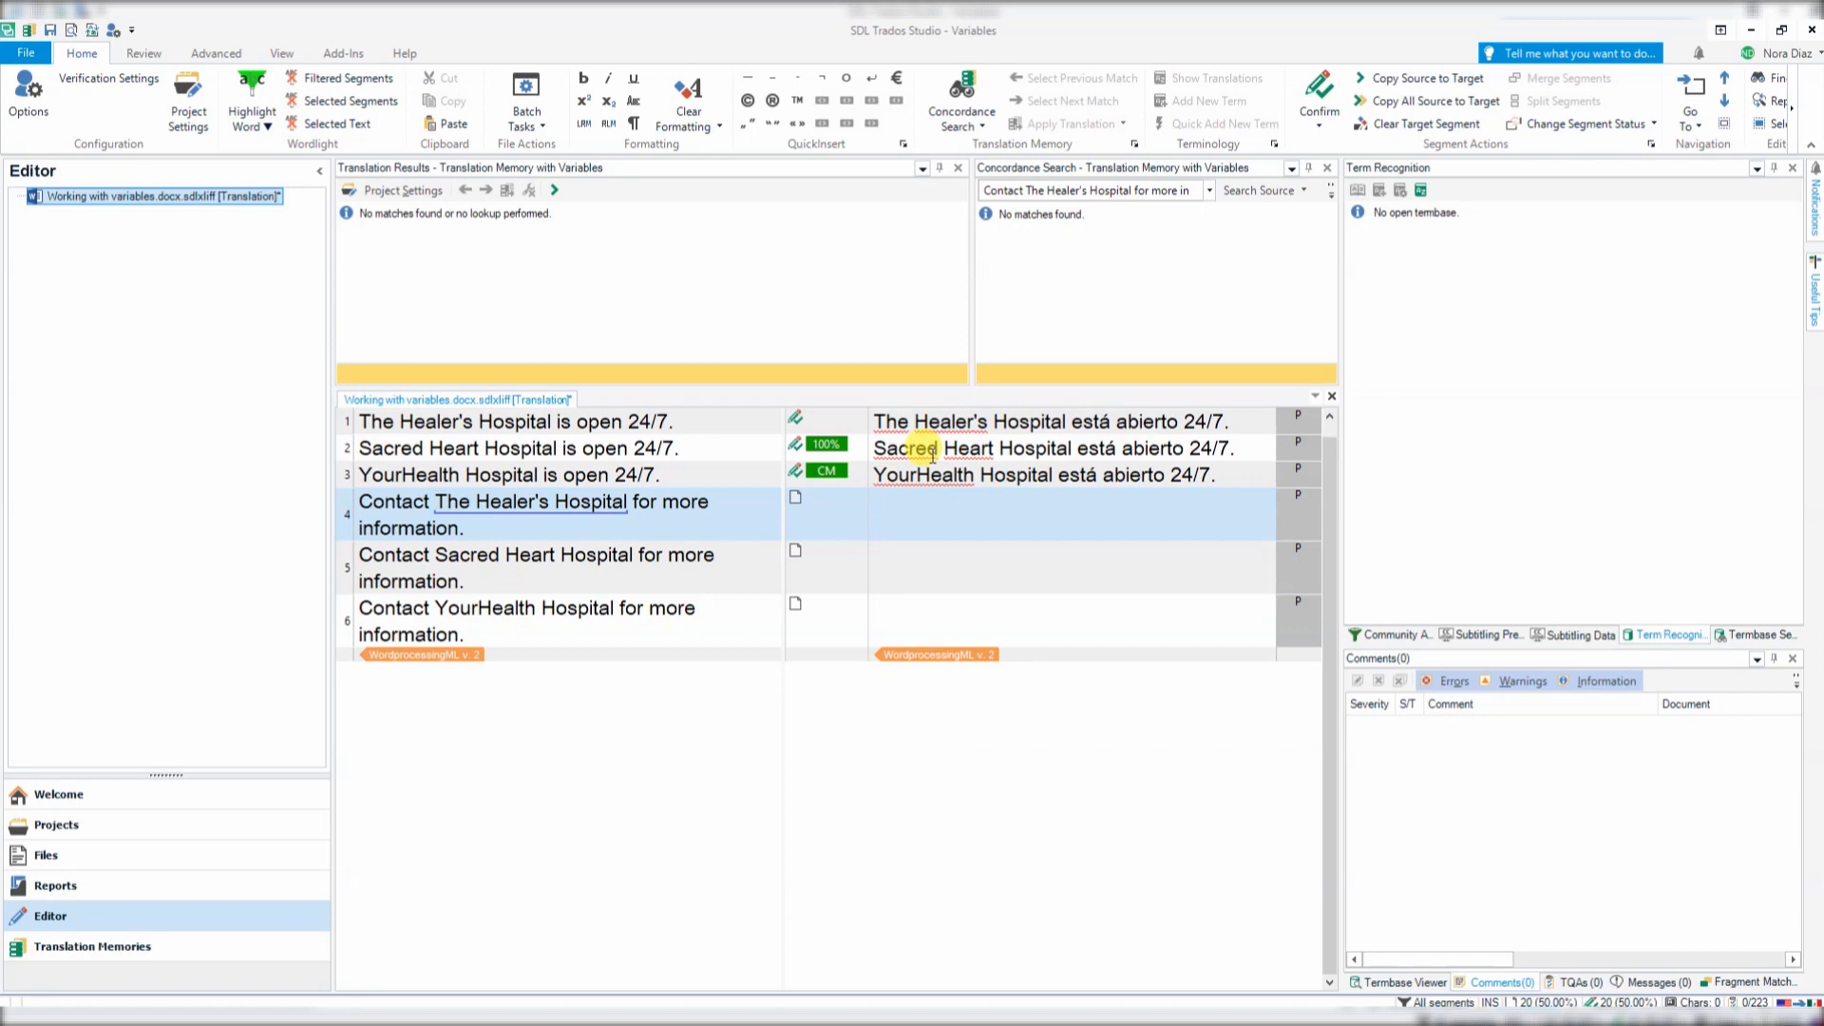
# Review the translation memory matches used for the Sacred Heart Hospital and YourHealth Hospital segments, 2 and 3.
pyautogui.click(885, 449)
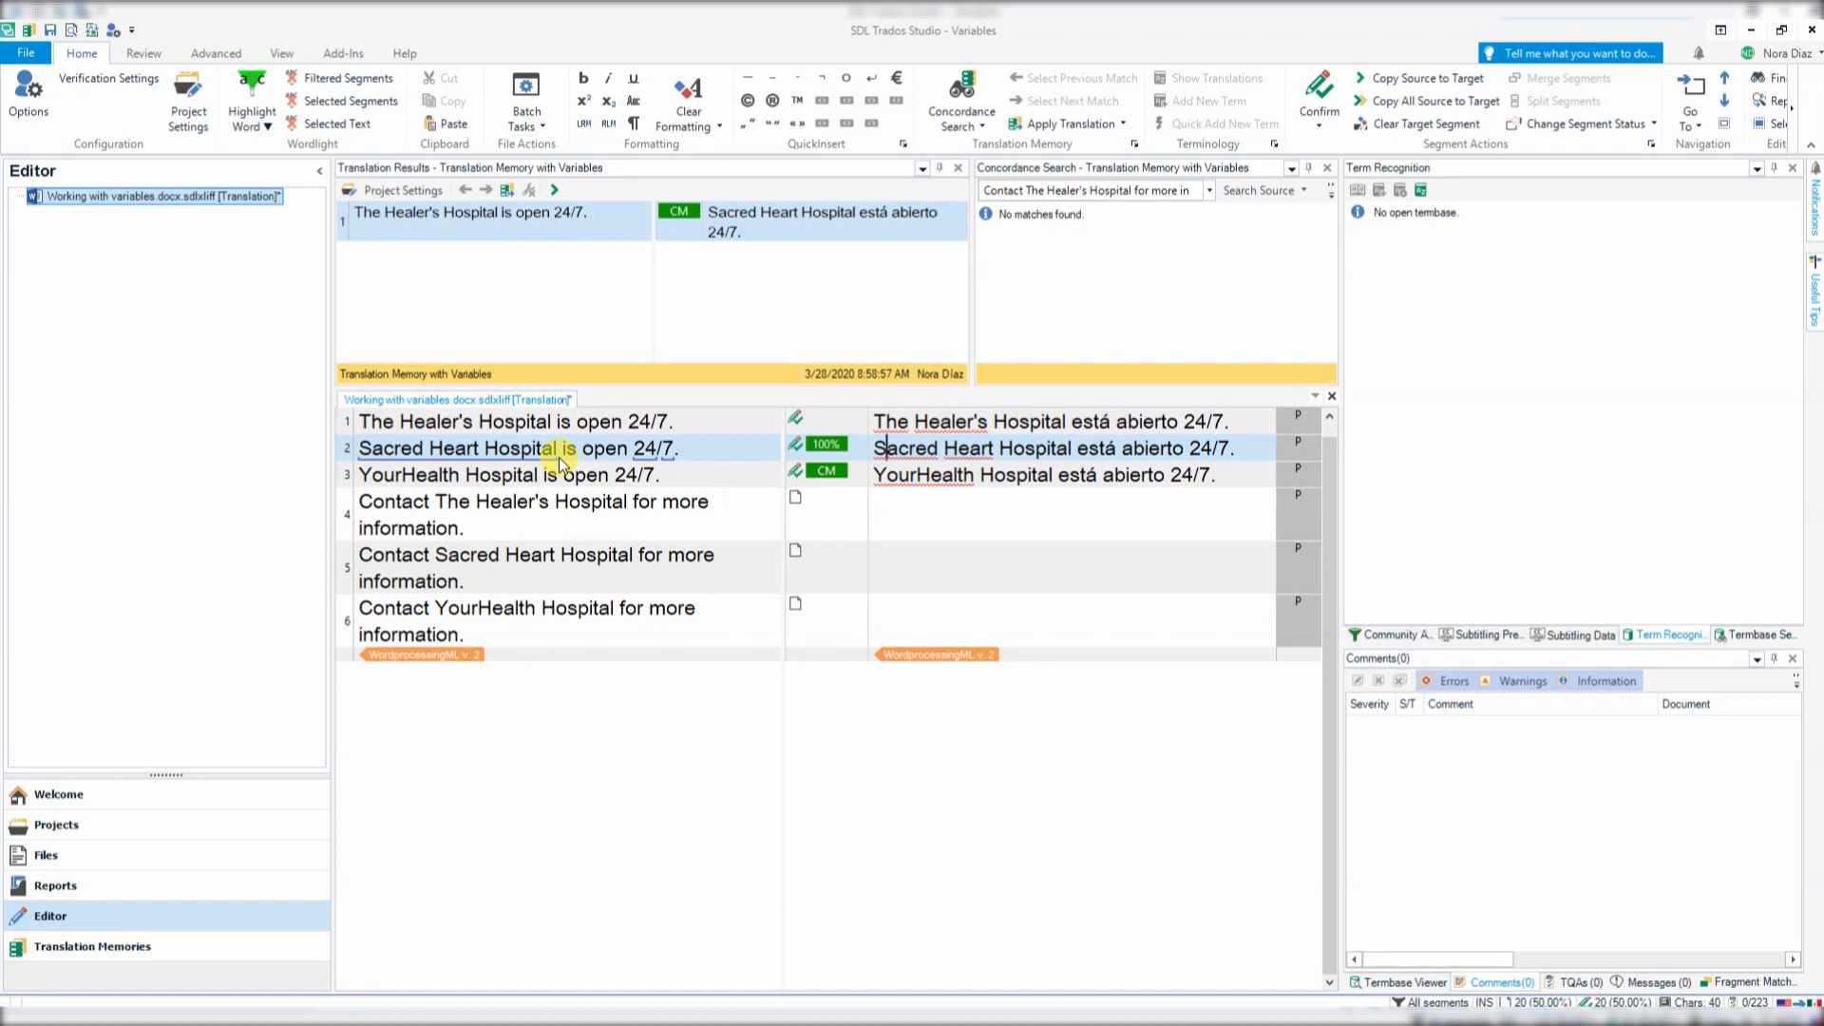
pyautogui.click(978, 471)
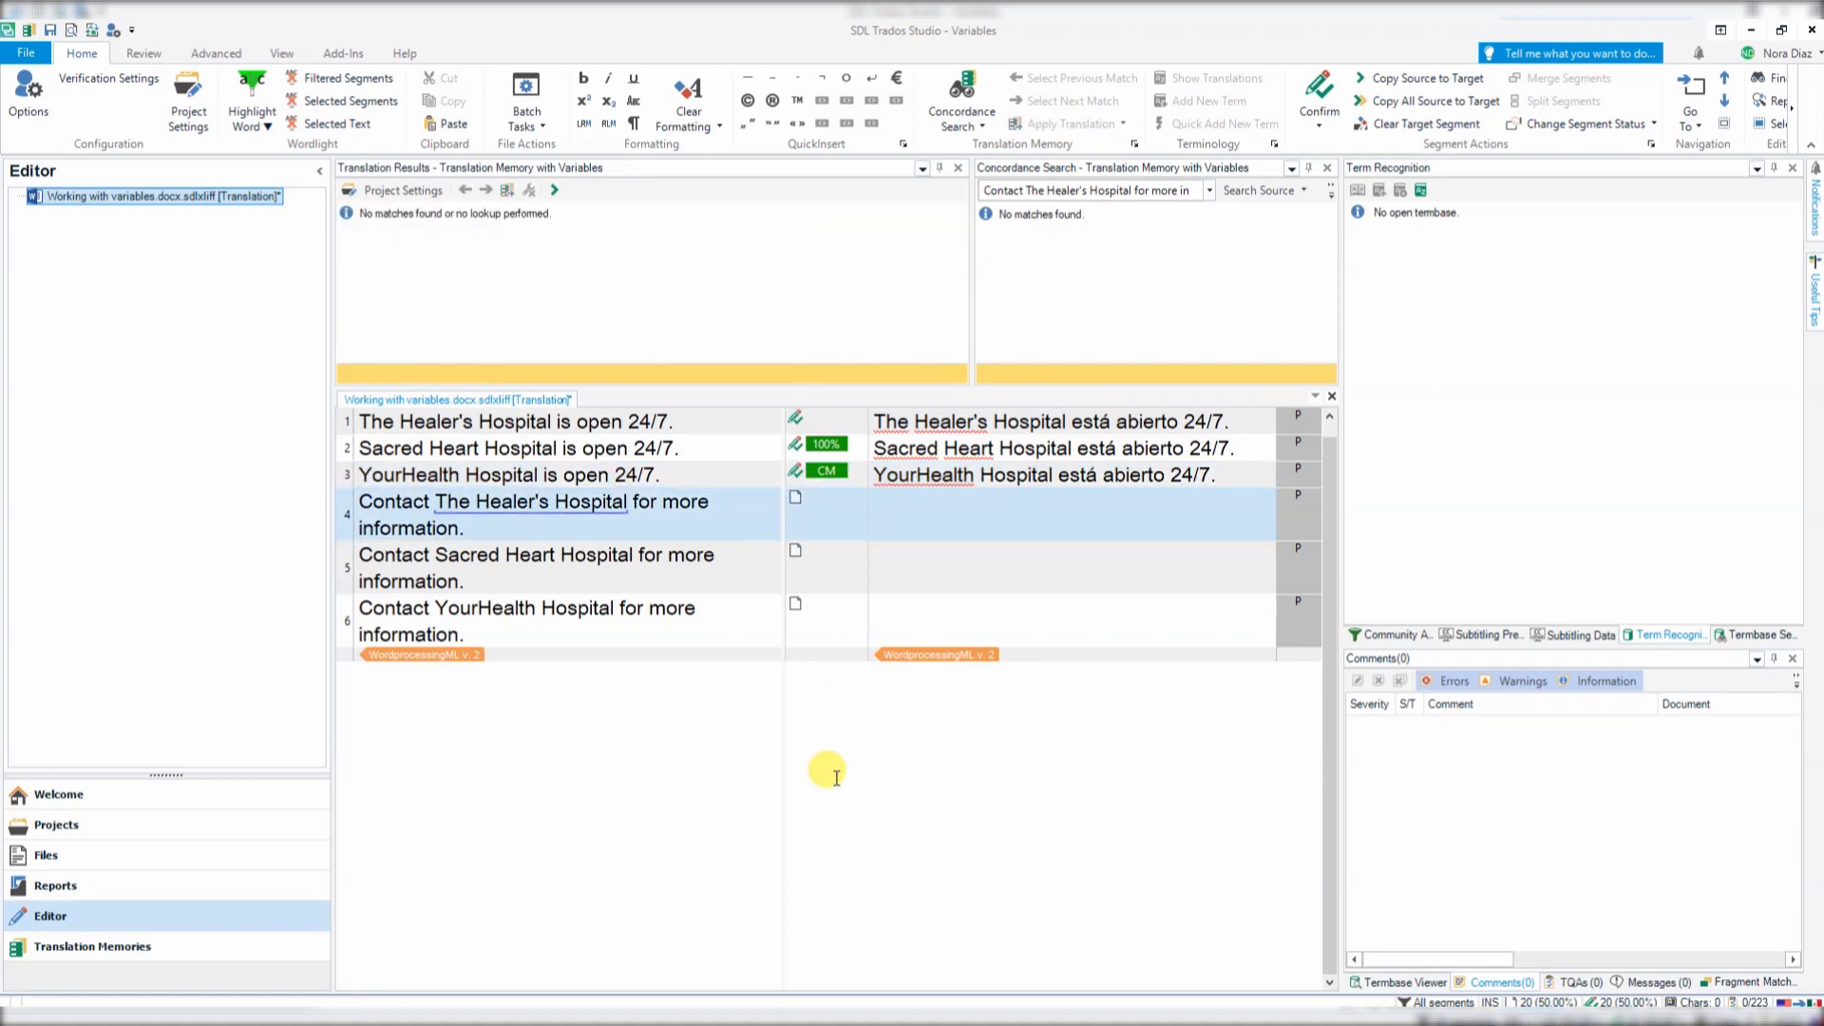
# Copy the source of segment 4 to its target and replace "Contact" with "Comuníquese con".
pyautogui.press('ctrl+Insert')
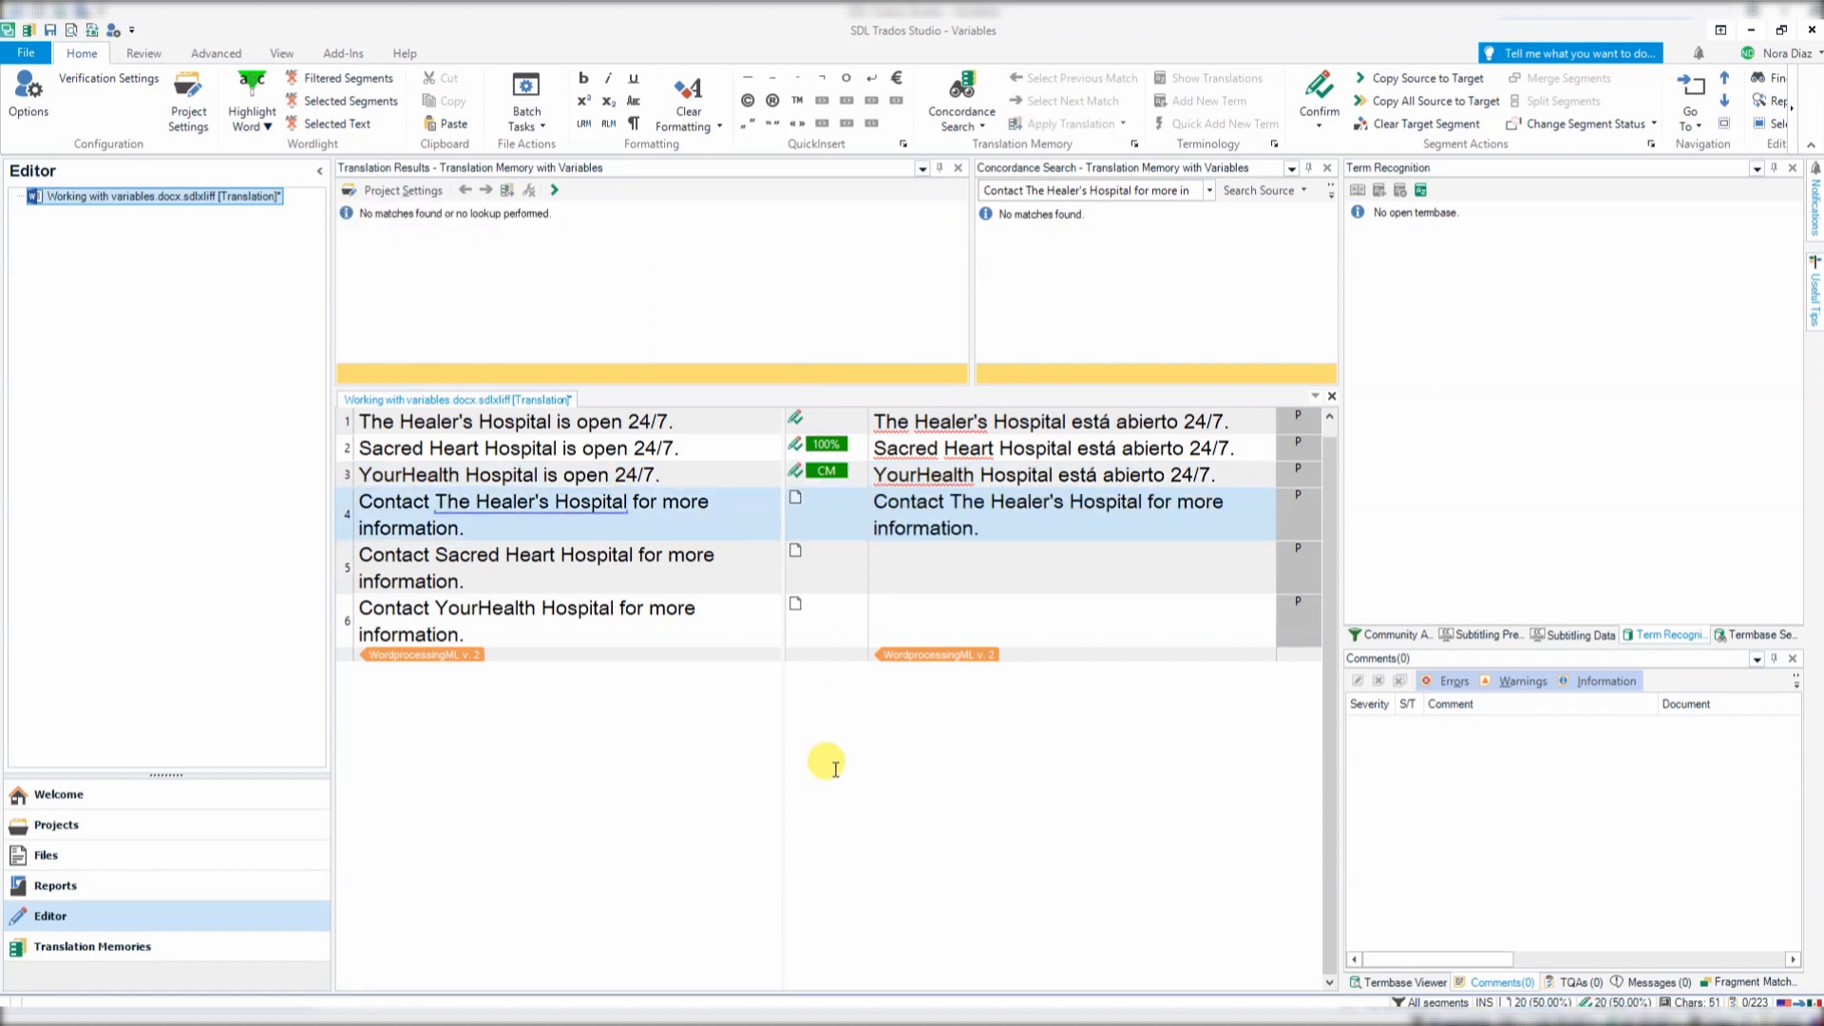
pyautogui.hotkey('ctrl', 'shift', 'Right')
pyautogui.write('Comun')
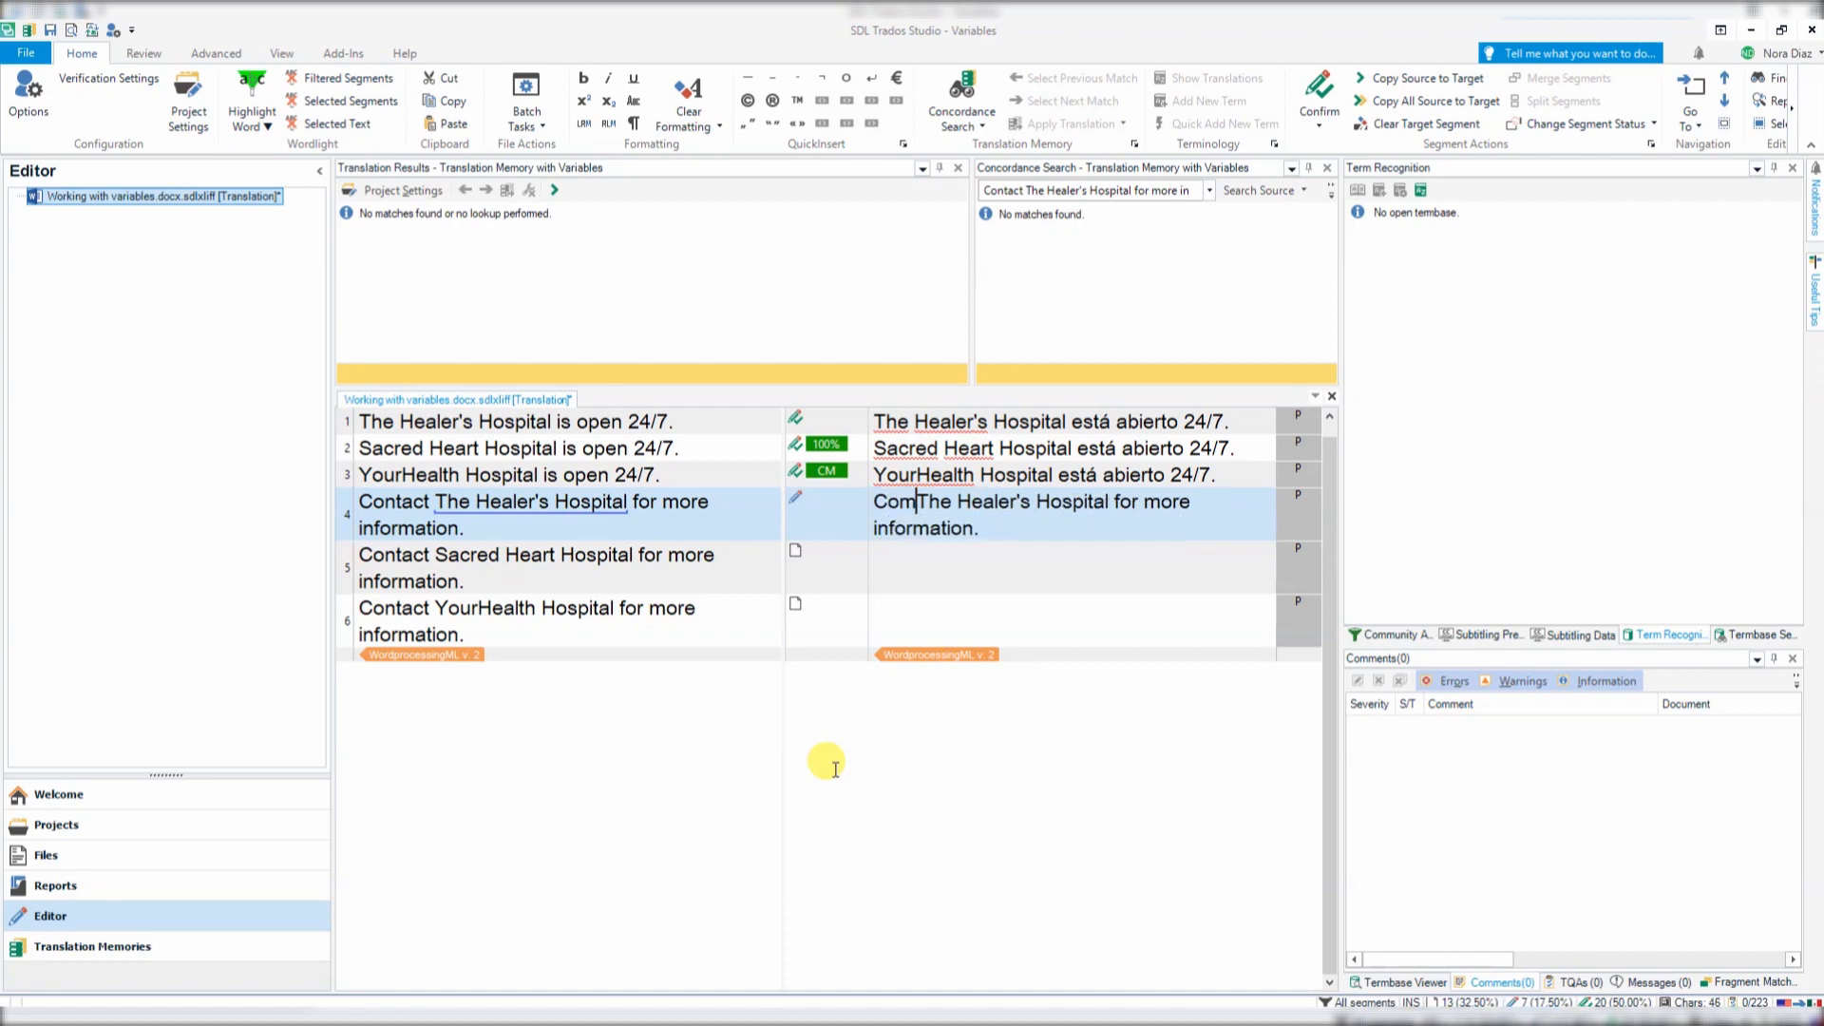
pyautogui.write('íquese con')
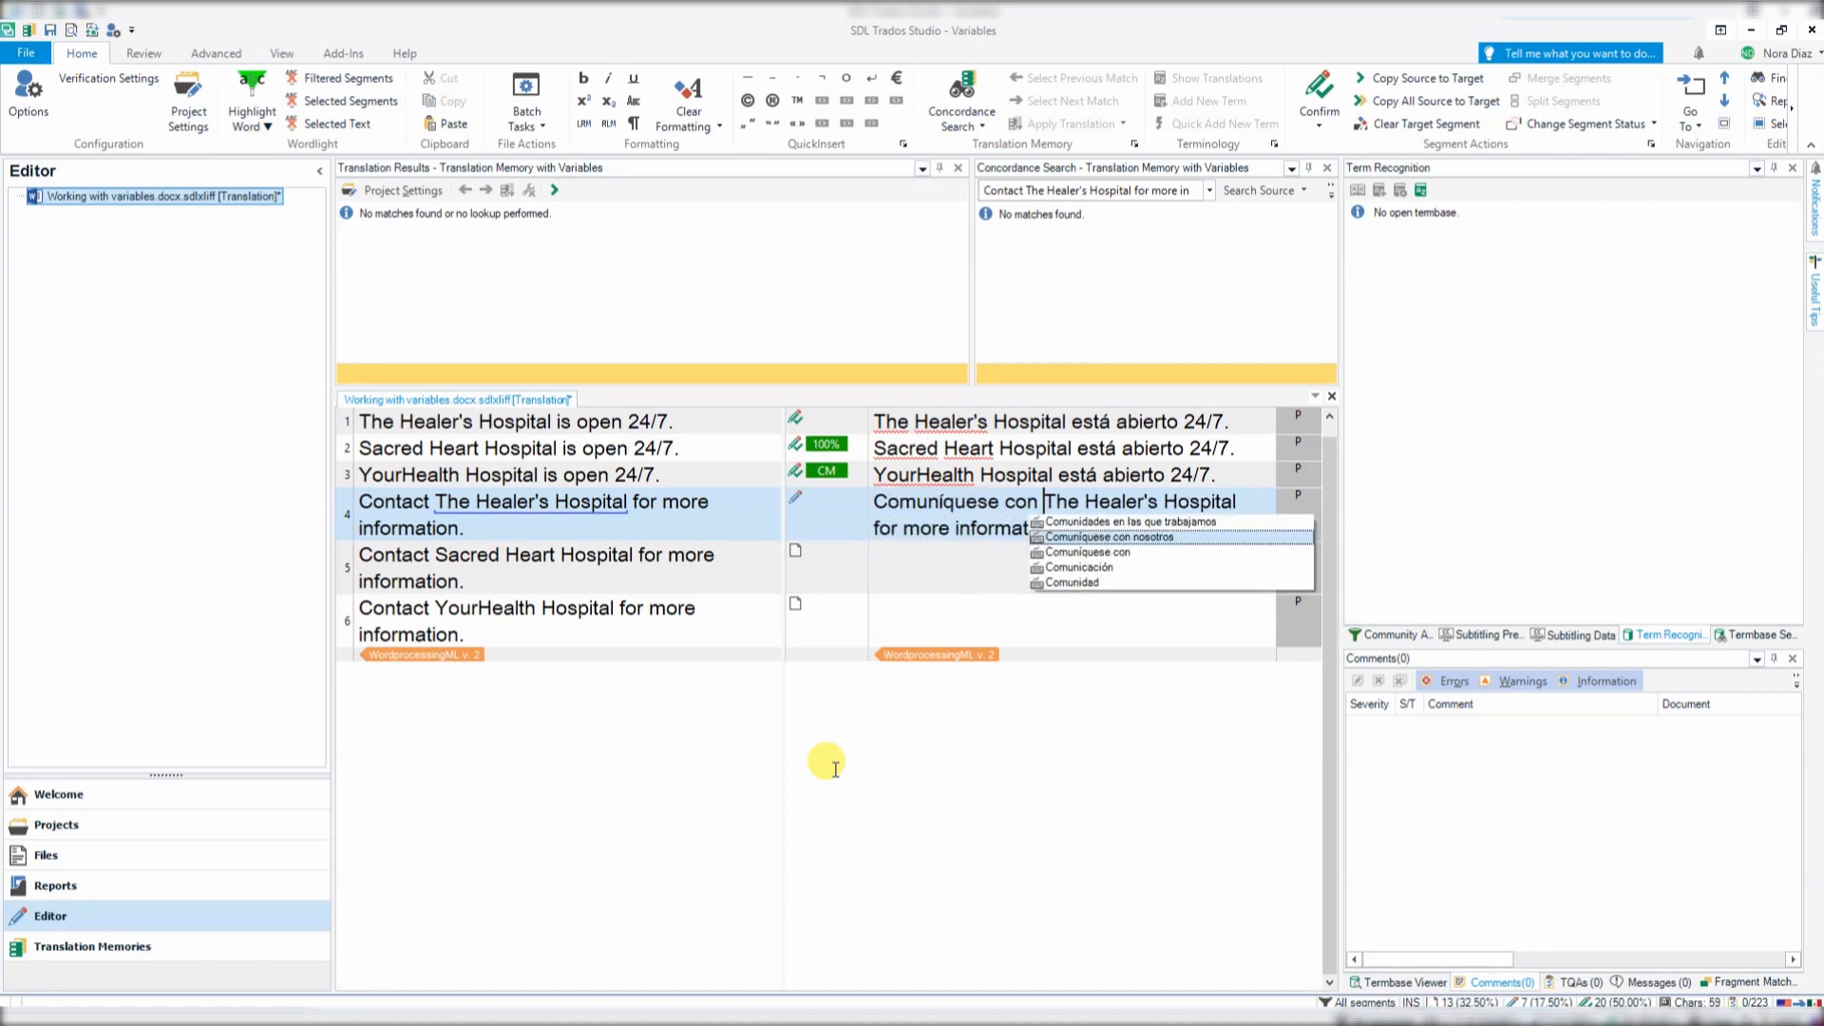
# Replace "for more information" in segment 4's target with "para más información" and confirm the segment.
pyautogui.press('Down')
pyautogui.press('Right')
pyautogui.hotkey('ctrl', 'shift', 'Left')
pyautogui.hotkey('ctrl', 'shift', 'Left')
pyautogui.hotkey('ctrl', 'shift', 'Left')
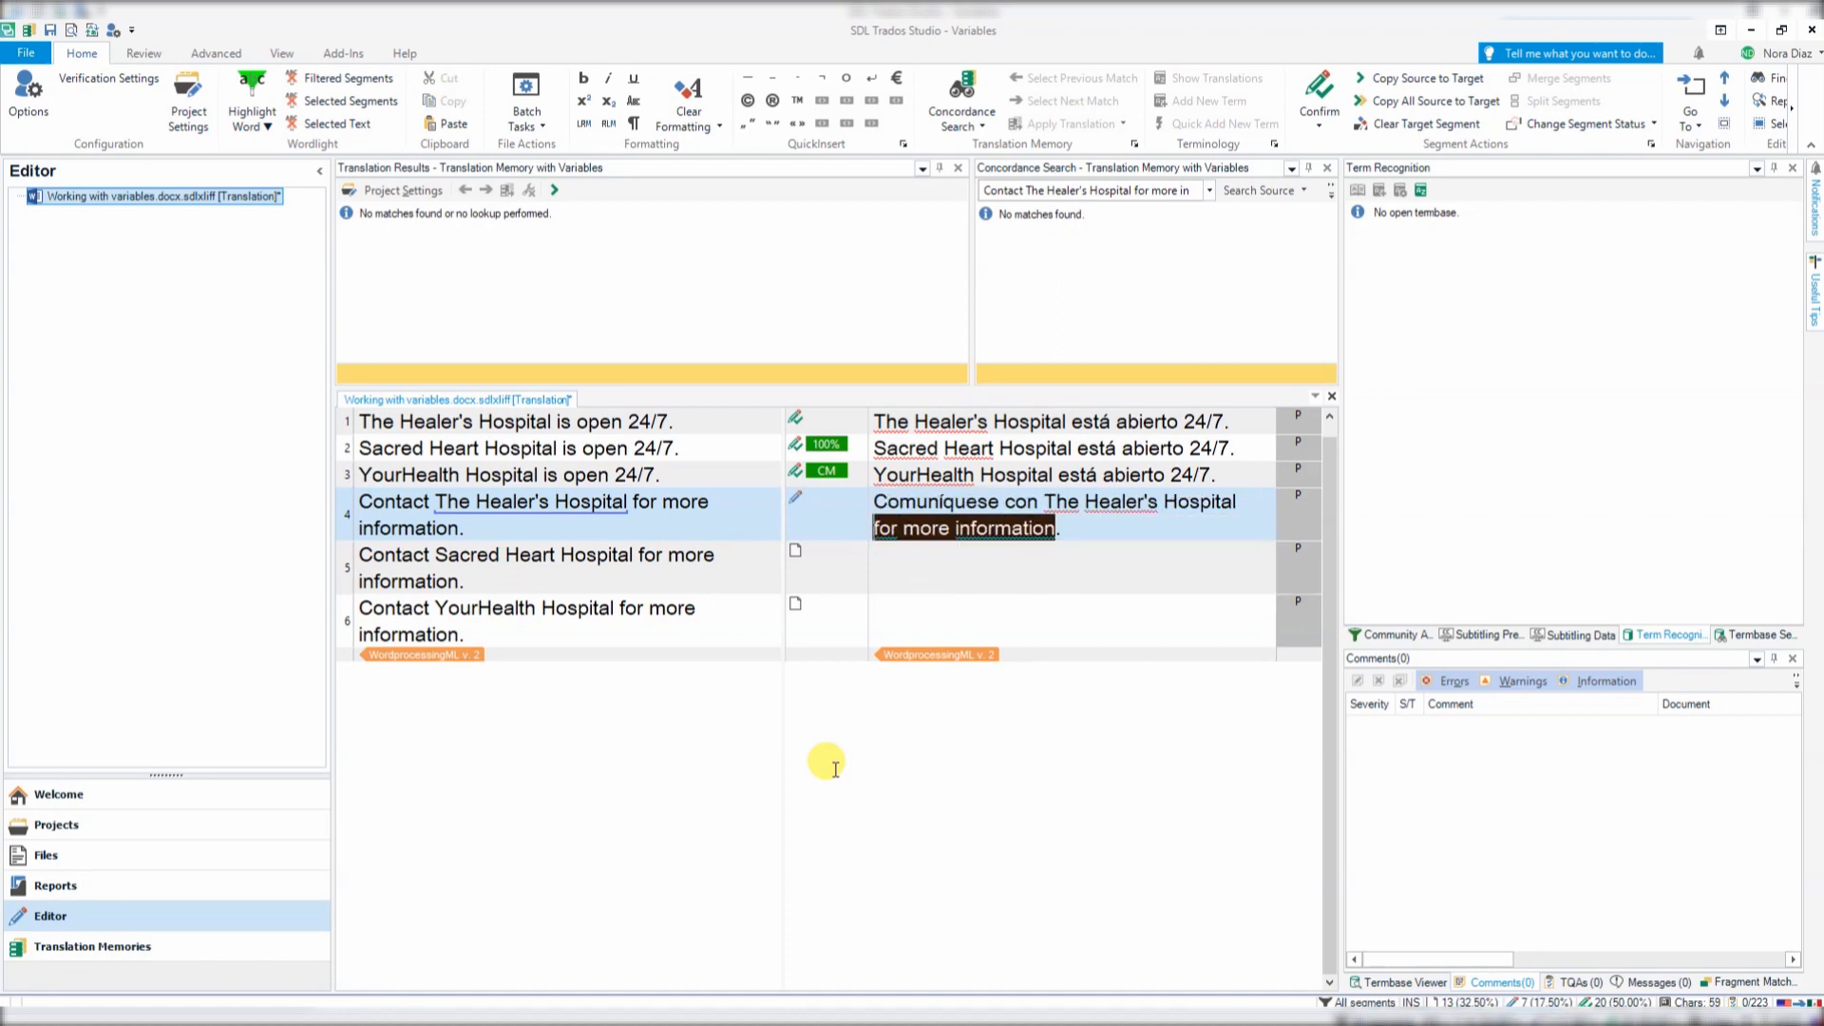
pyautogui.write('para más .')
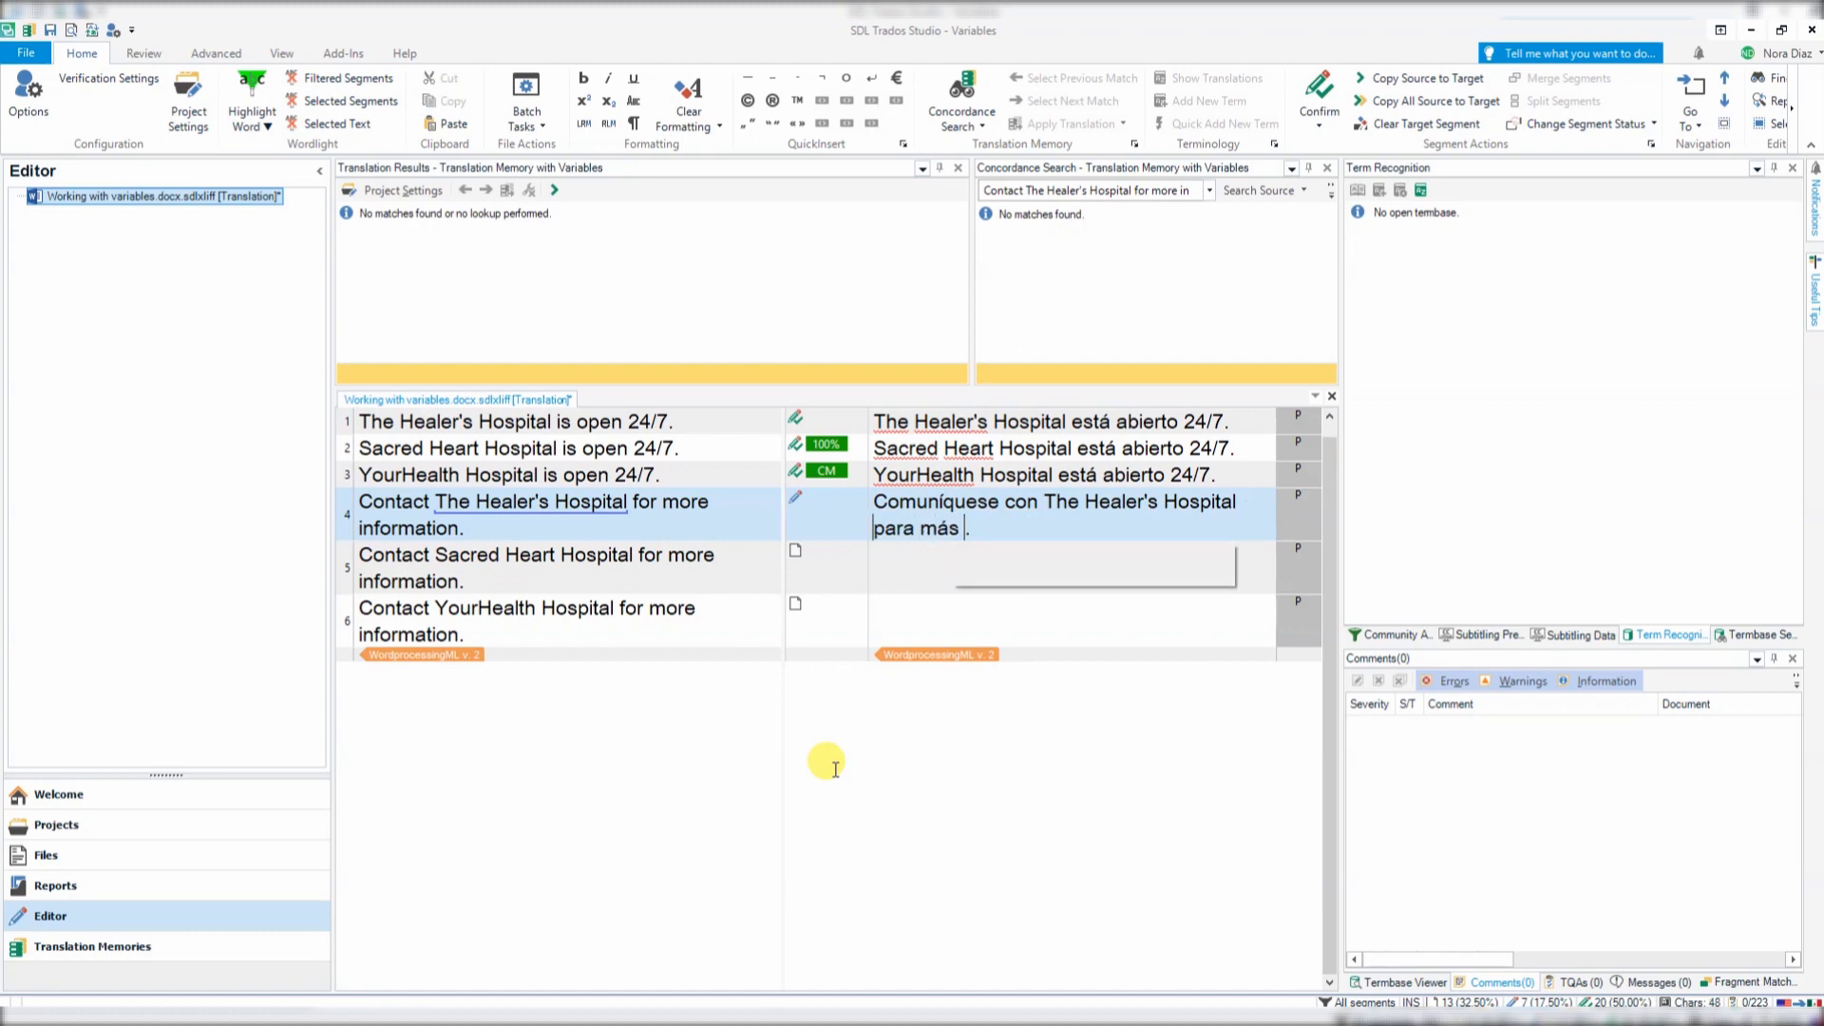
pyautogui.press('Return')
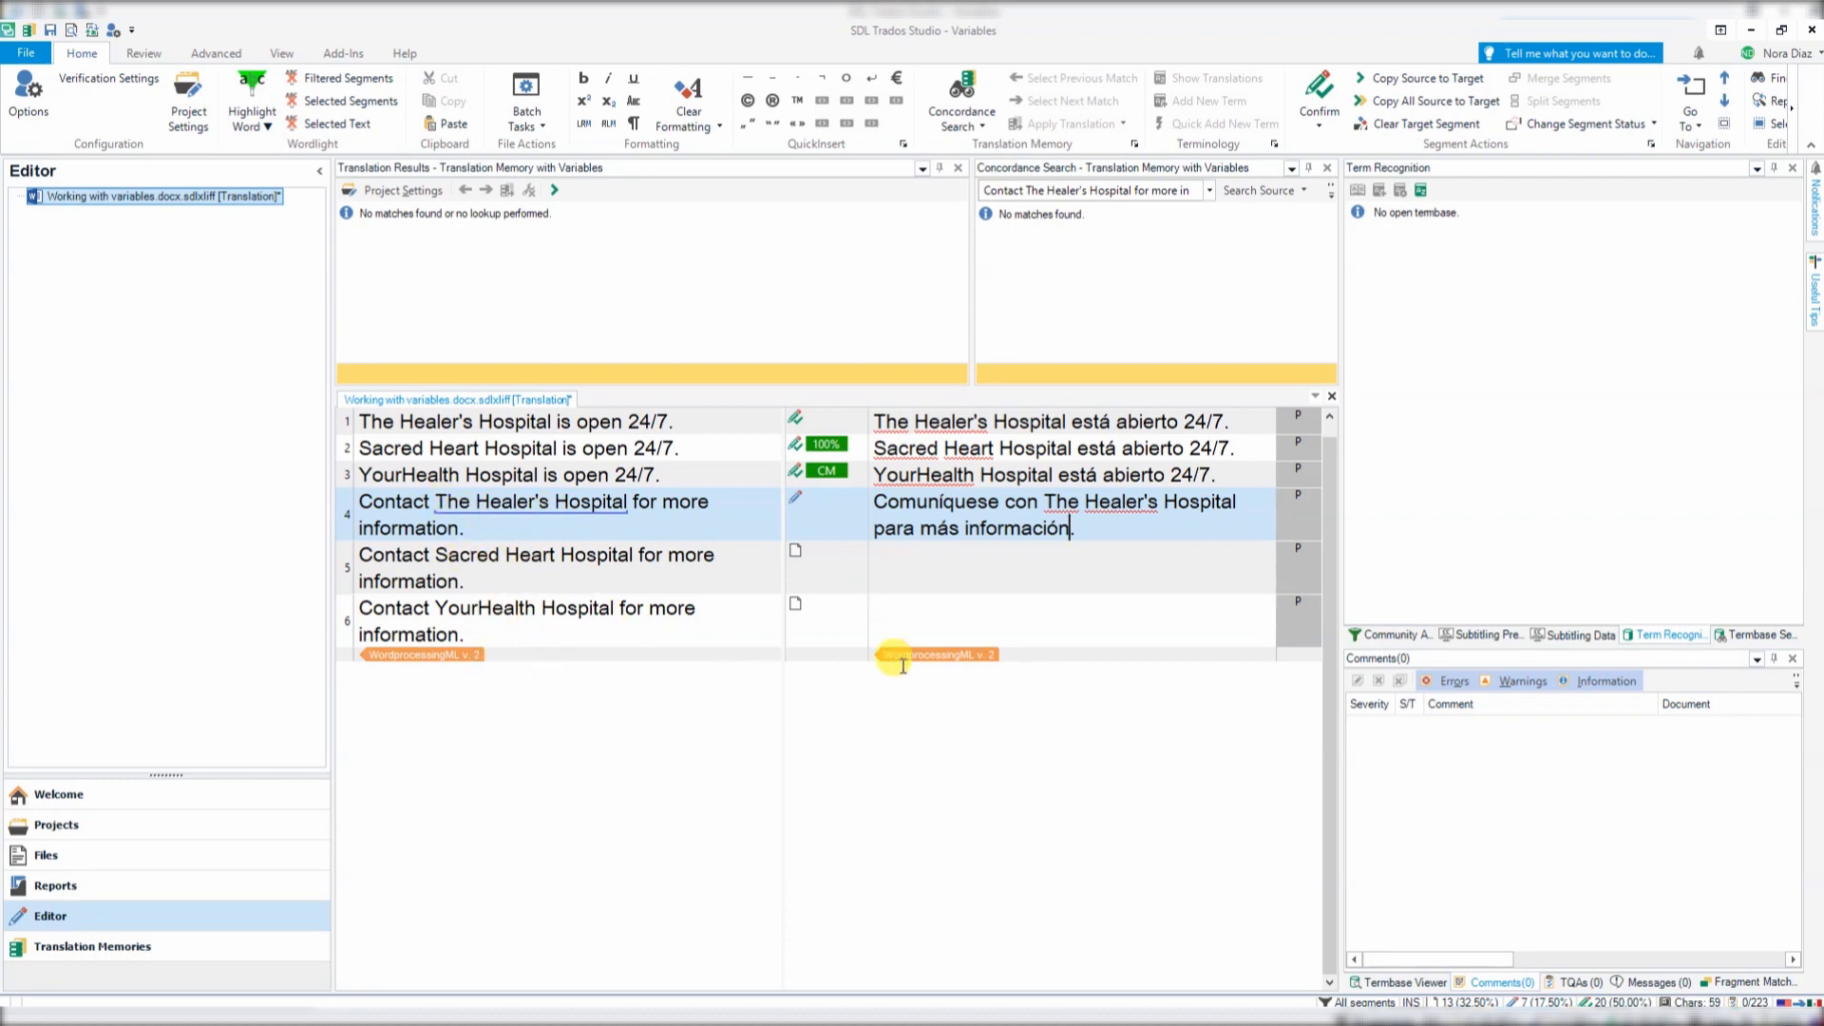
pyautogui.hotkey('ctrl', 'Return')
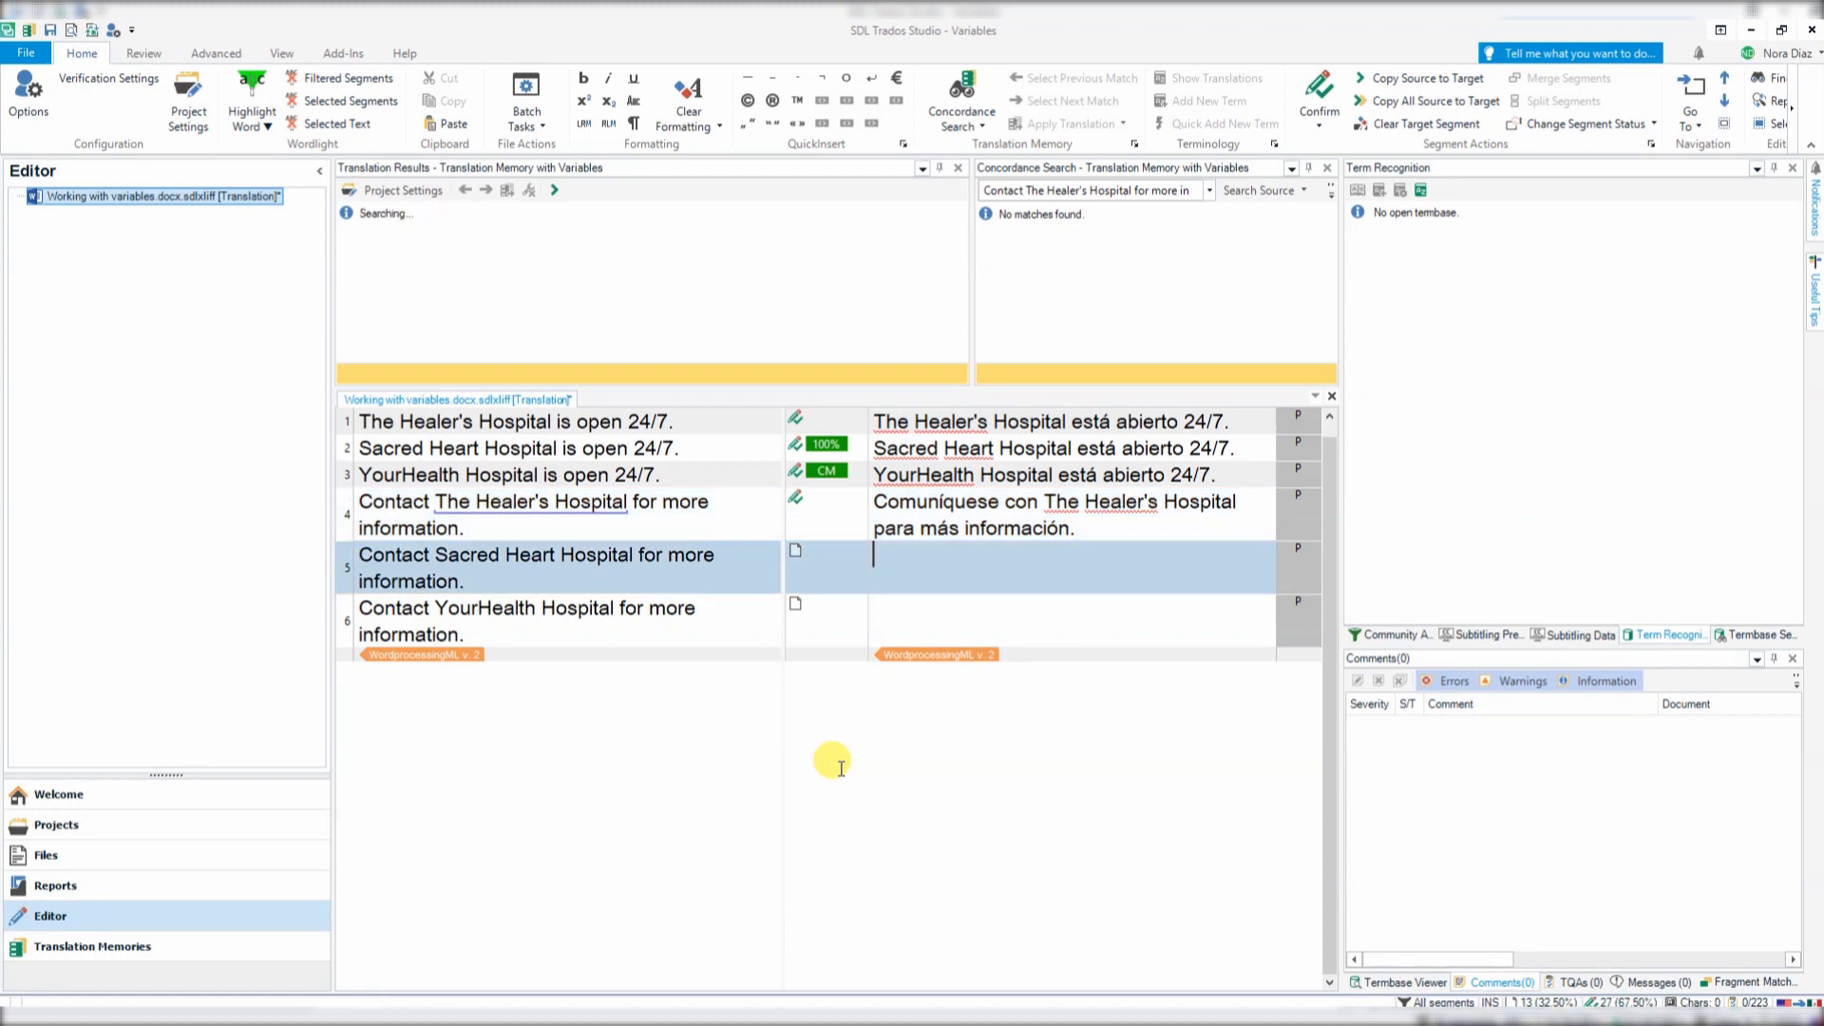